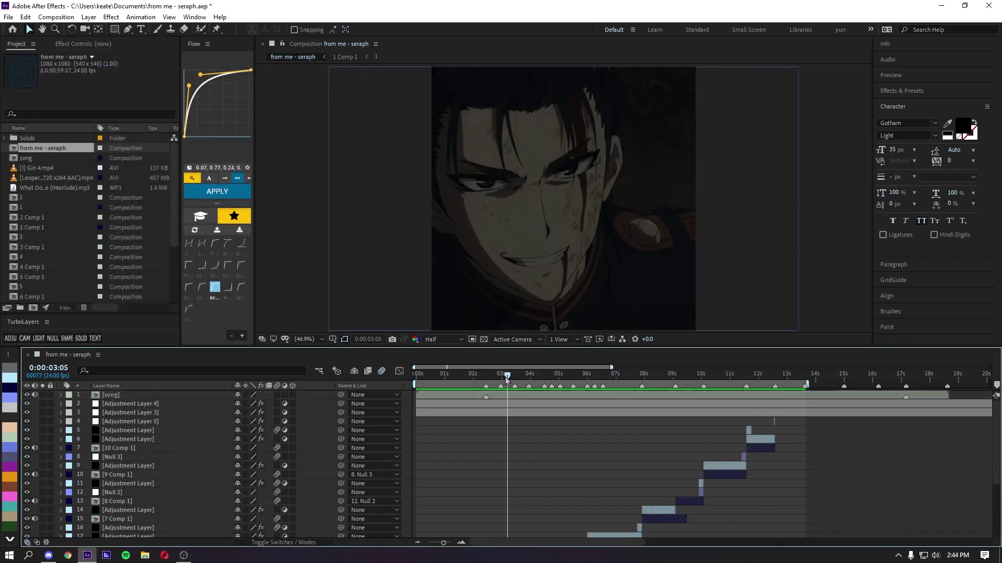
Move the playhead to 0:00:06:18 and select the song layer in the timeline.
{"action": "left_click_drag", "start_coordinate": [506, 380], "coordinate": [552, 383]}
{"action": "left_click", "coordinate": [464, 543]}
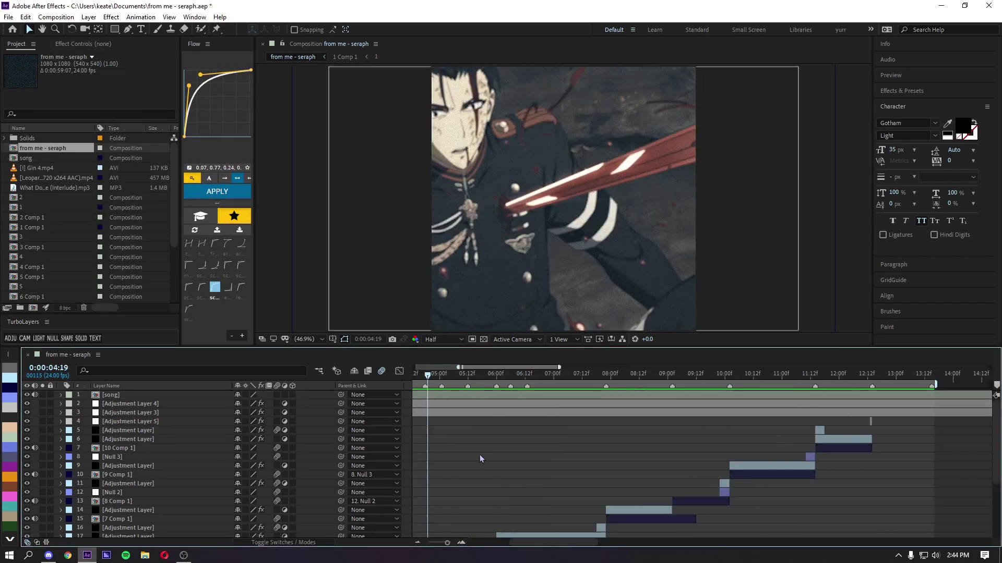
{"action": "left_click", "coordinate": [416, 542]}
{"action": "left_click_drag", "start_coordinate": [554, 377], "coordinate": [608, 377]}
{"action": "scroll", "coordinate": [574, 469], "scroll_direction": "right", "scroll_amount": 3}
{"action": "left_click", "coordinate": [495, 399]}
{"action": "scroll", "coordinate": [495, 401], "scroll_direction": "left", "scroll_amount": 3}
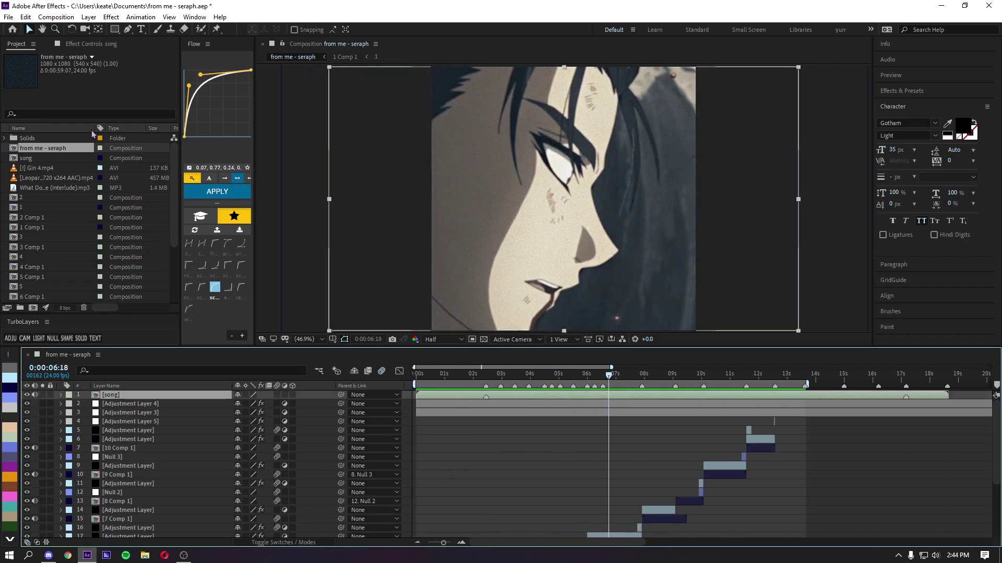
Search the effects for "high" and apply High-Low Pass to the song layer.
{"action": "left_click", "coordinate": [94, 46]}
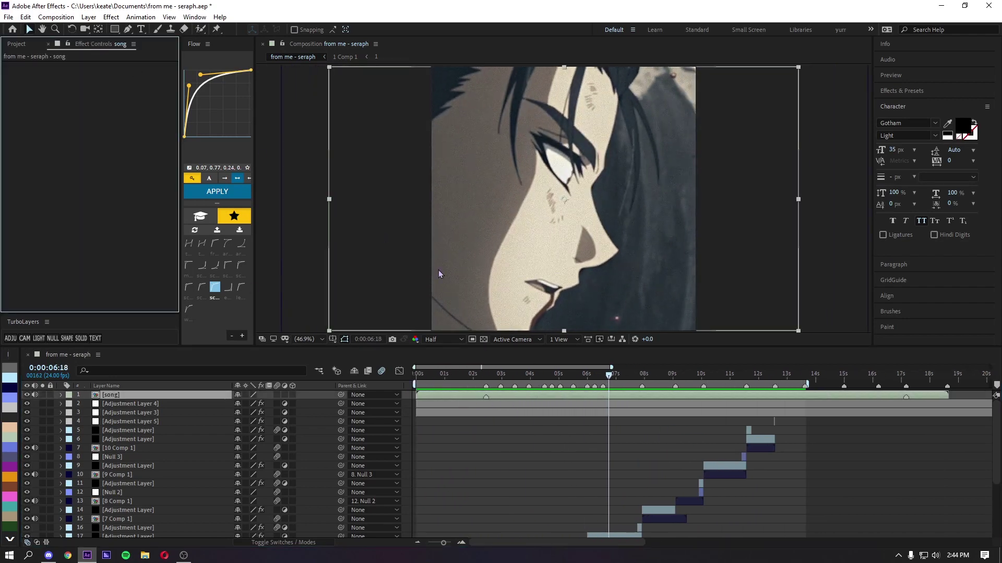
{"action": "key", "text": "ctrl+space"}
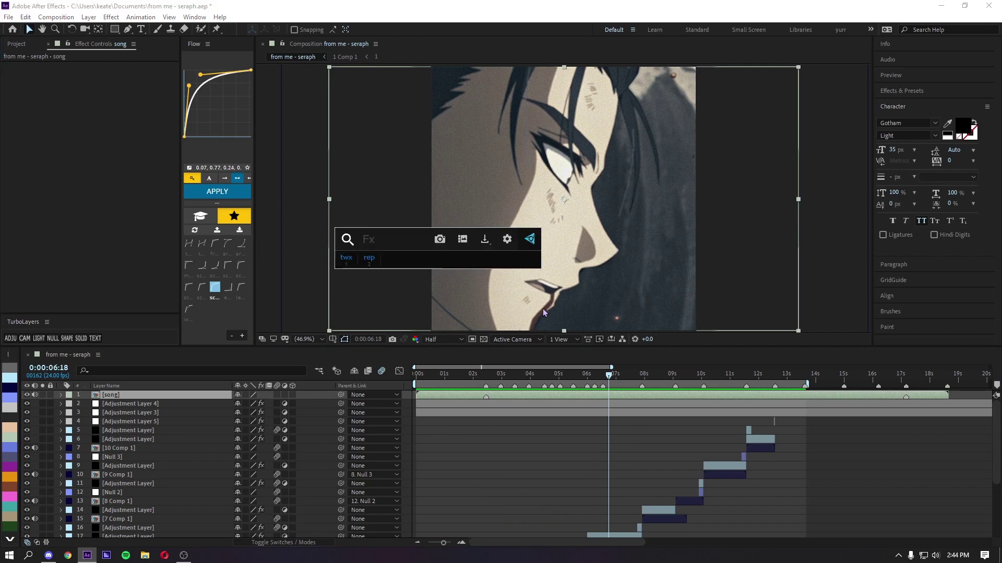
{"action": "type", "text": "high"}
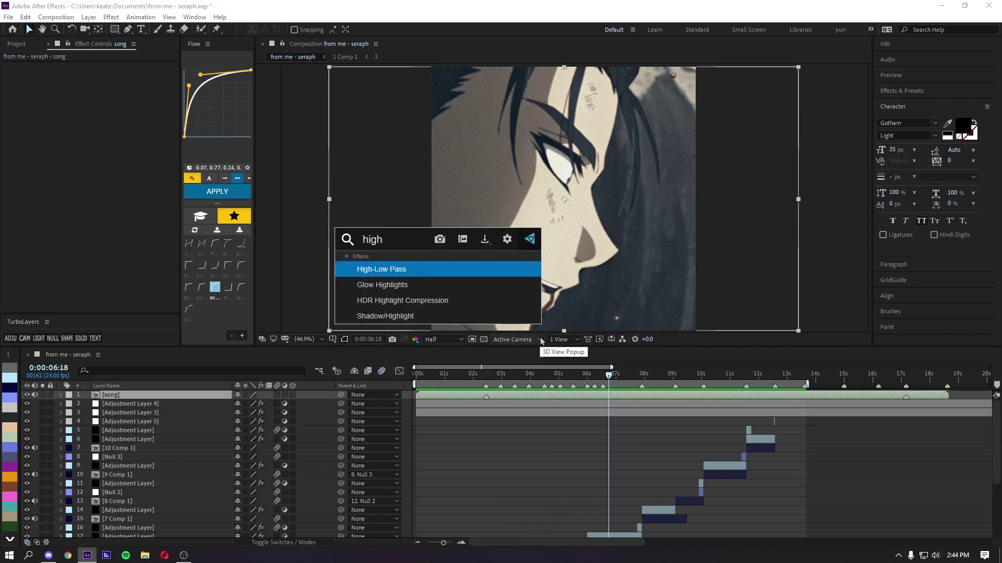
{"action": "left_click", "coordinate": [437, 269]}
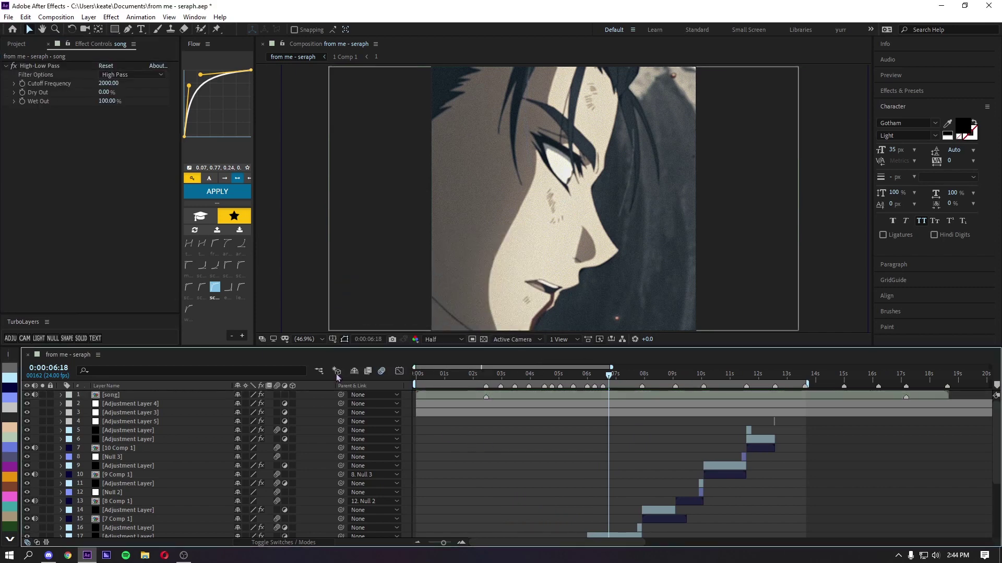
Set the High-Low Pass cutoff frequency to 1200 and look over its filter options, keeping High Pass.
{"action": "left_click", "coordinate": [108, 84]}
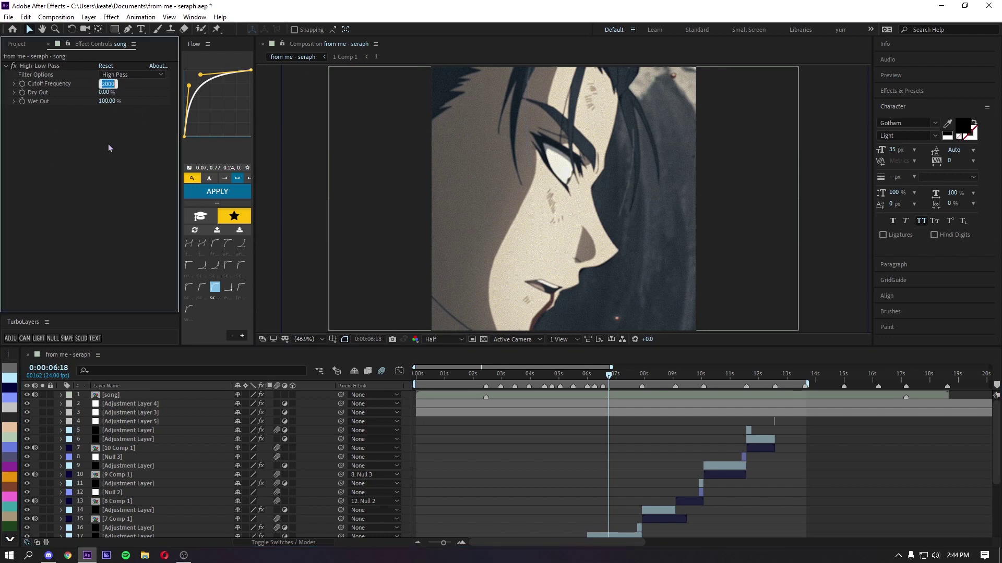
{"action": "key", "text": "Return"}
{"action": "type", "text": "1200"}
{"action": "key", "text": "Return"}
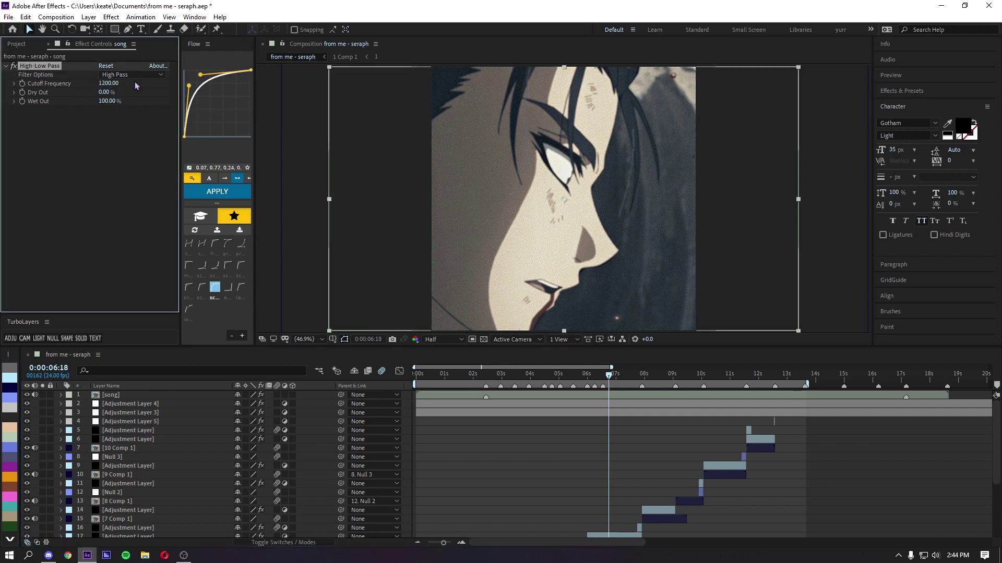
{"action": "left_click", "coordinate": [58, 184]}
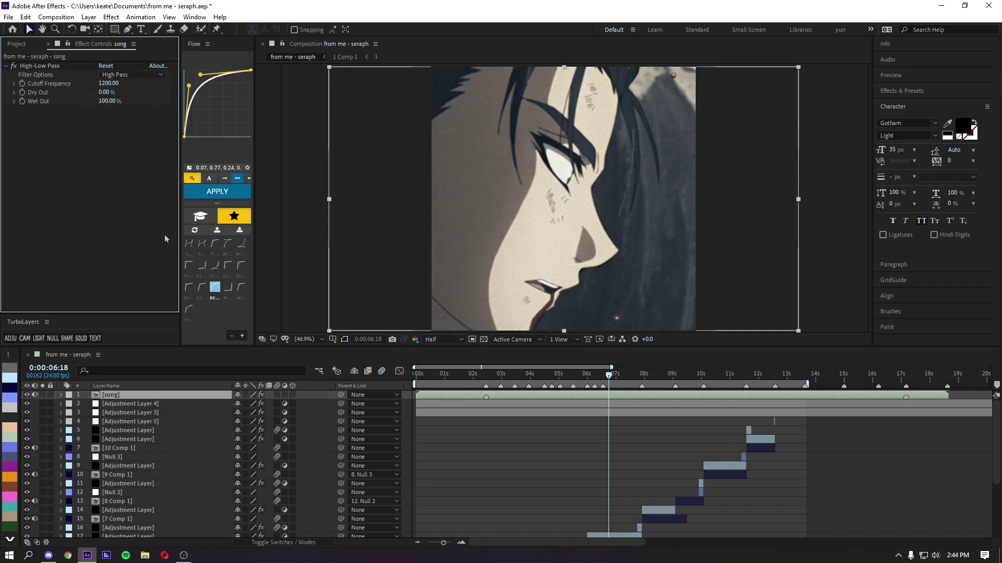
{"action": "left_click", "coordinate": [115, 78]}
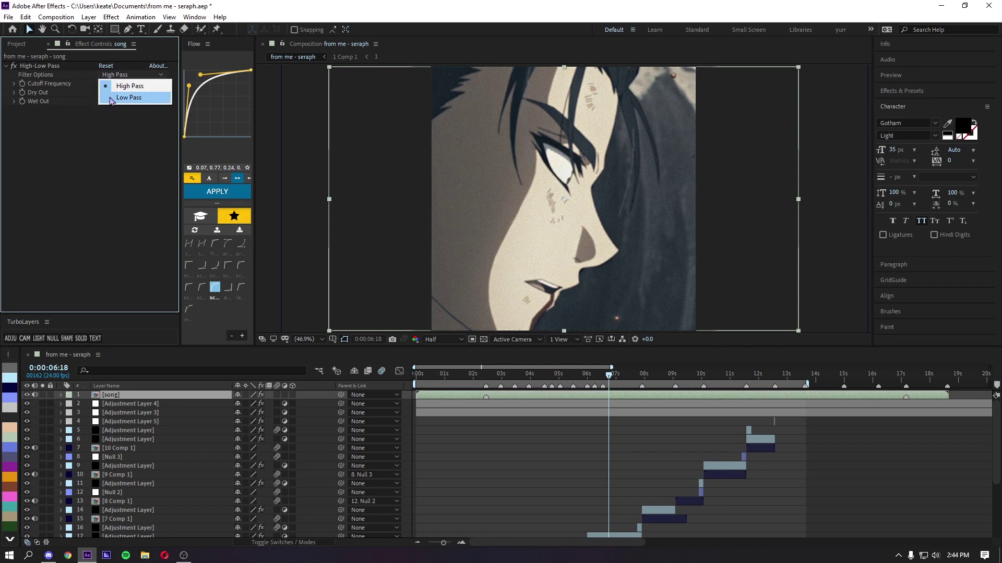
{"action": "left_click", "coordinate": [135, 125]}
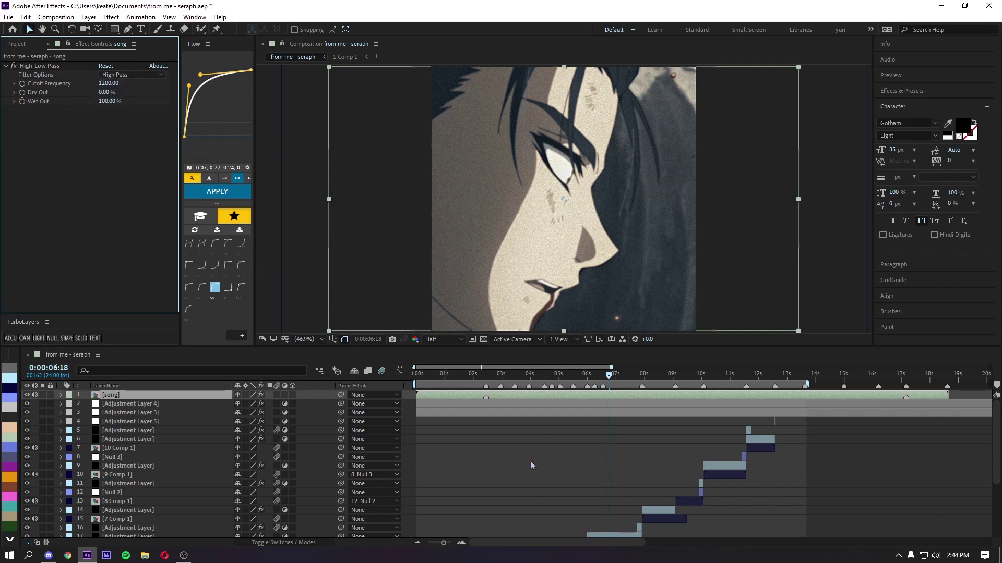
Enable keyframing for Dry Out and Wet Out on the High-Low Pass effect and reveal the song layer's keyframes.
{"action": "left_click", "coordinate": [462, 543]}
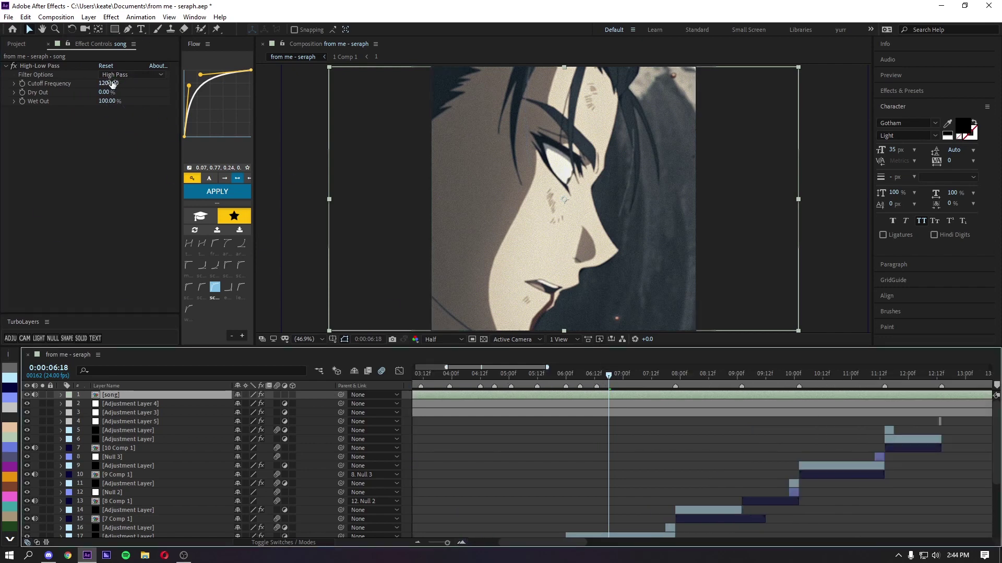
{"action": "left_click", "coordinate": [23, 103]}
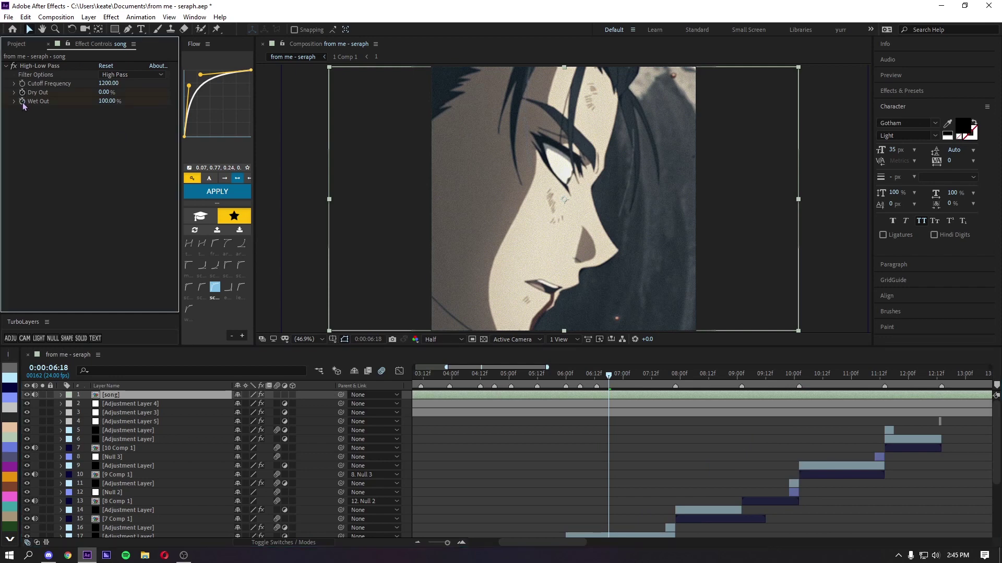
{"action": "left_click", "coordinate": [73, 116]}
{"action": "key", "text": "u"}
Play back the transition and shift the Dry Out and Wet Out keyframes to 0:00:08:06.
{"action": "left_click", "coordinate": [648, 467]}
{"action": "left_click_drag", "start_coordinate": [609, 375], "coordinate": [704, 399]}
{"action": "scroll", "coordinate": [705, 399], "scroll_direction": "right", "scroll_amount": 3}
{"action": "left_click_drag", "start_coordinate": [627, 376], "coordinate": [594, 380]}
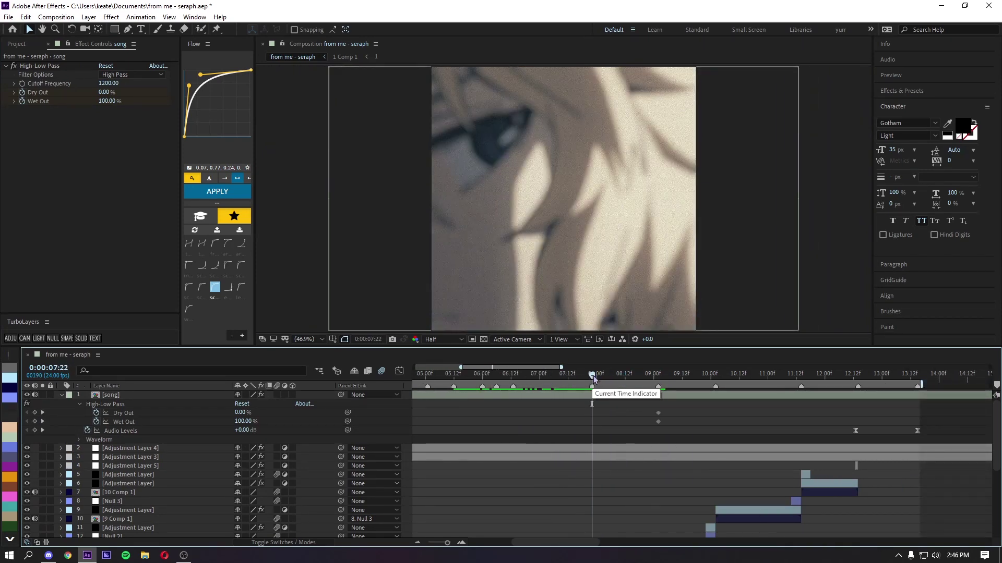
{"action": "key", "text": "space"}
{"action": "left_click_drag", "start_coordinate": [664, 407], "coordinate": [611, 422]}
{"action": "left_click", "coordinate": [650, 420]}
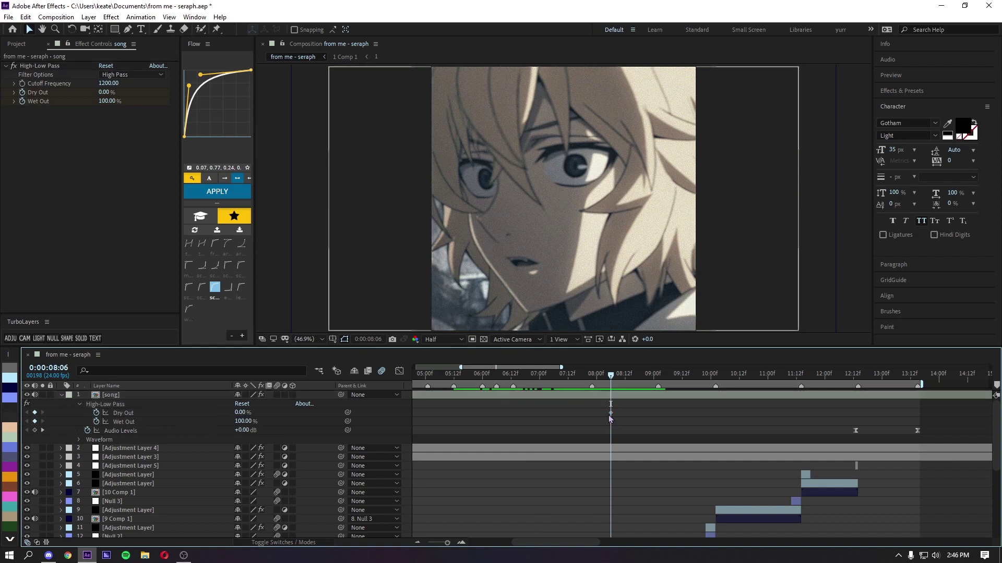
At 0:00:07:22, set the song's High-Low Pass Wet Out to 0% and Dry Out to 100%.
{"action": "key", "text": "space"}
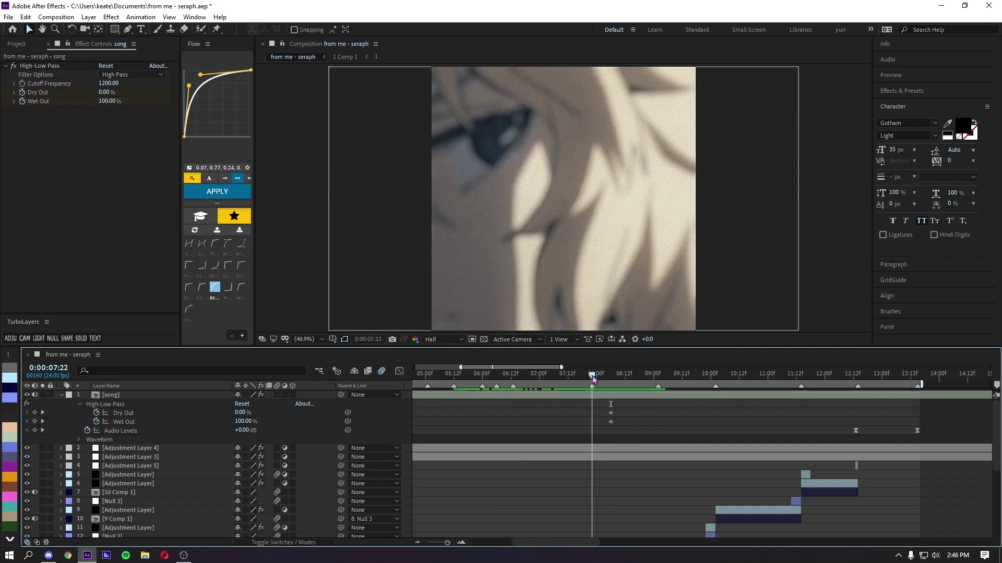
{"action": "left_click", "coordinate": [105, 101]}
{"action": "type", "text": "0"}
{"action": "key", "text": "Return"}
{"action": "left_click", "coordinate": [103, 93]}
{"action": "type", "text": "1"}
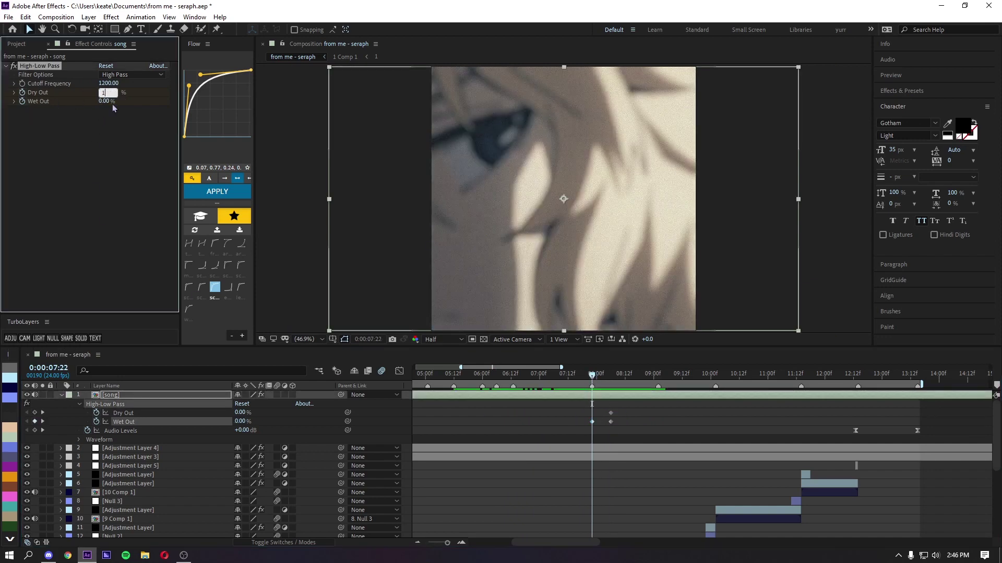
{"action": "key", "text": "Return"}
{"action": "left_click", "coordinate": [537, 409]}
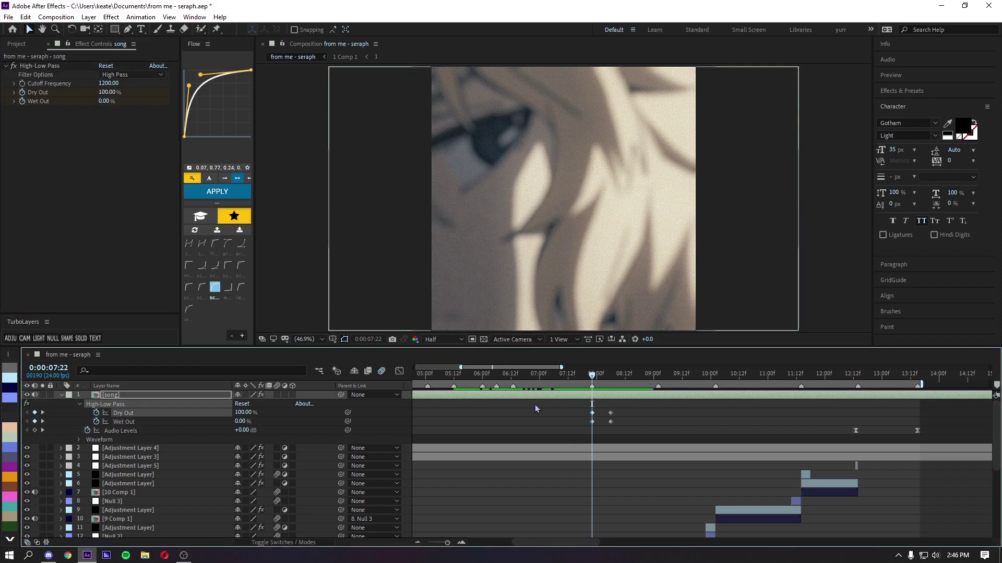
Move the second pair of Dry Out and Wet Out keyframes from 0:00:08:06 to 0:00:09:02.
{"action": "left_click_drag", "start_coordinate": [562, 374], "coordinate": [610, 376]}
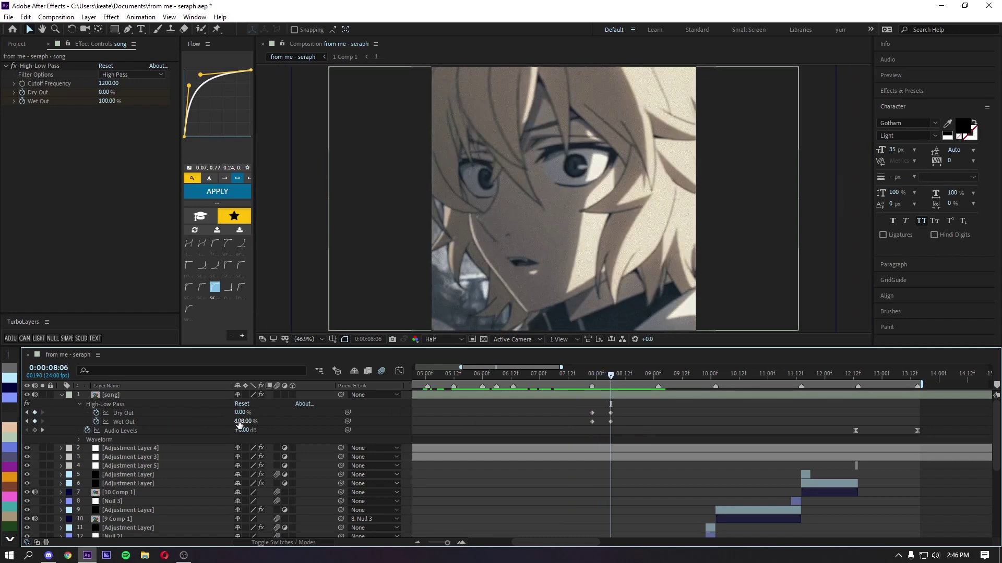
{"action": "left_click_drag", "start_coordinate": [626, 409], "coordinate": [606, 427]}
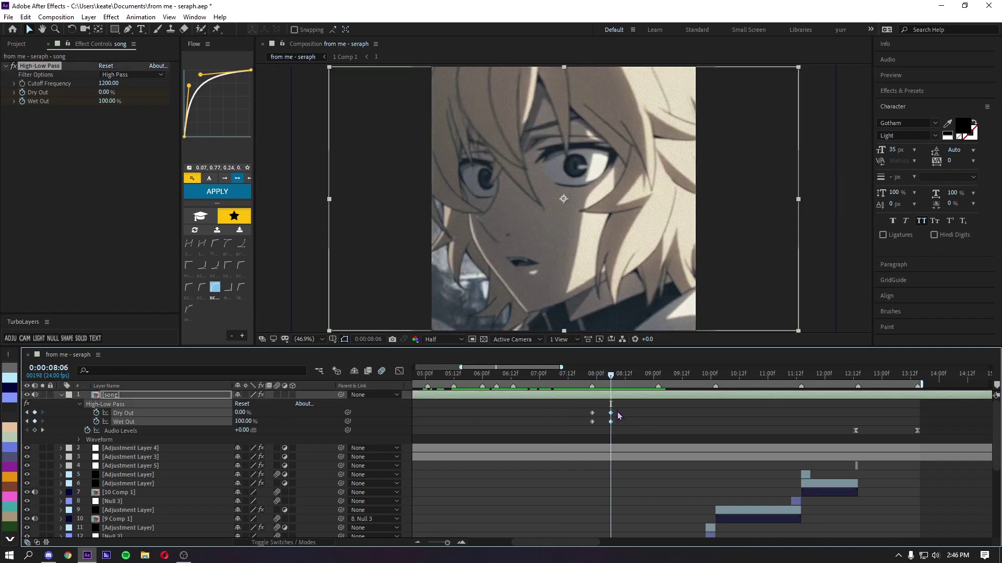
{"action": "left_click_drag", "start_coordinate": [614, 379], "coordinate": [658, 377]}
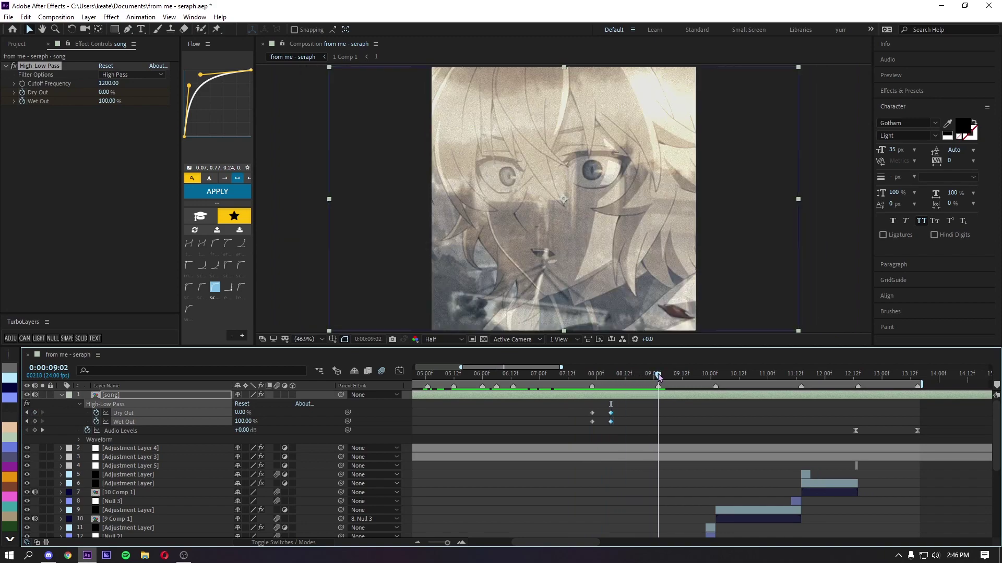
{"action": "left_click_drag", "start_coordinate": [614, 418], "coordinate": [658, 418]}
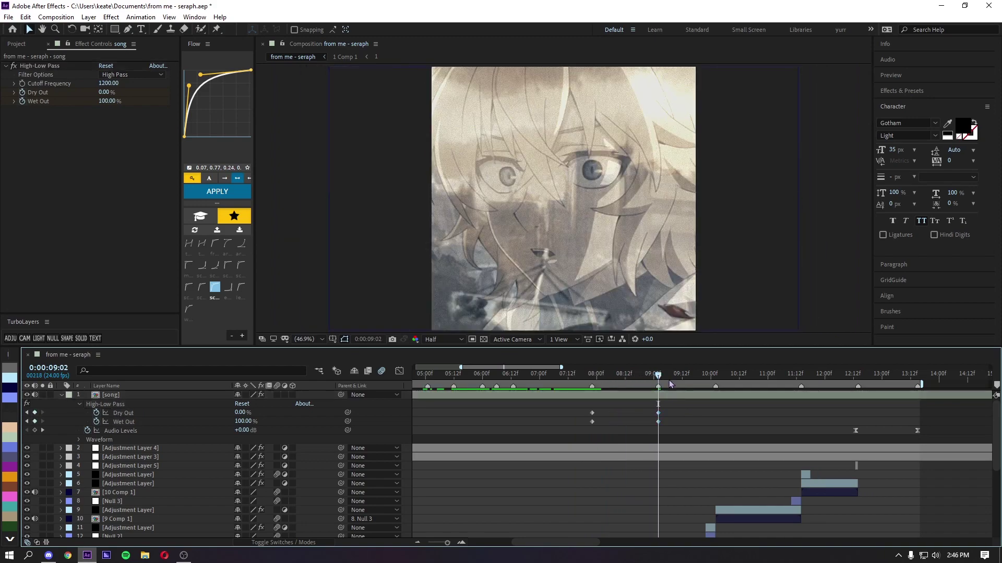
Ease all Dry Out and Wet Out keyframes with the current Flow curve and preview the transition.
{"action": "mouse_move", "coordinate": [658, 377]}
{"action": "left_mouse_down"}
{"action": "mouse_move", "coordinate": [701, 376]}
{"action": "mouse_move", "coordinate": [575, 376]}
{"action": "mouse_move", "coordinate": [690, 431]}
{"action": "left_mouse_up"}
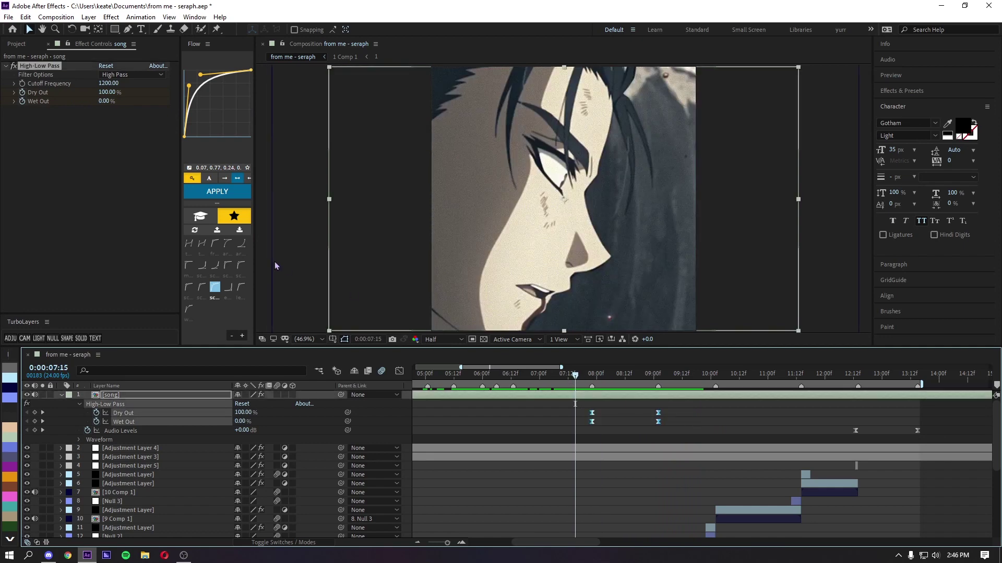
{"action": "left_click", "coordinate": [230, 193]}
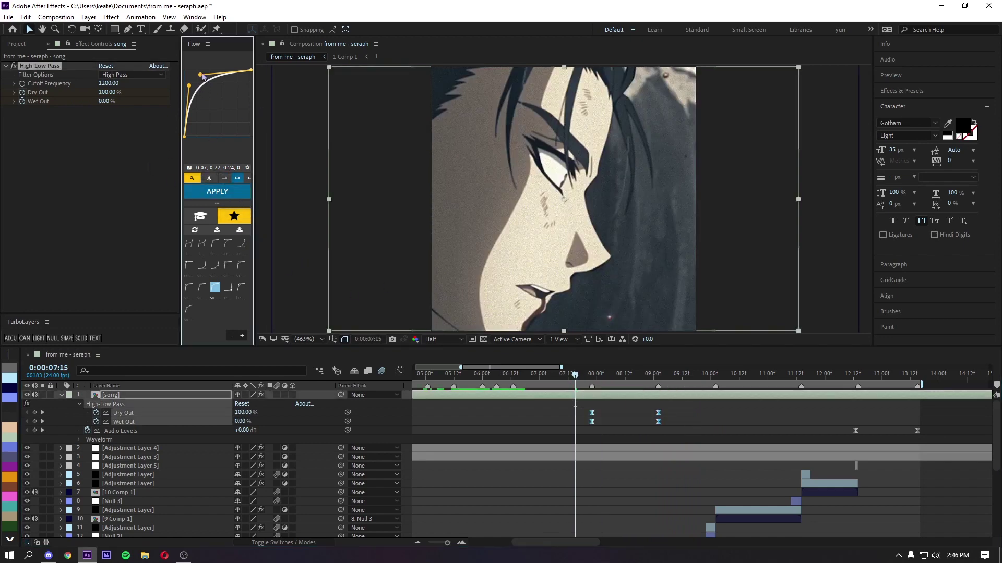
{"action": "key", "text": "space"}
{"action": "left_click", "coordinate": [557, 374]}
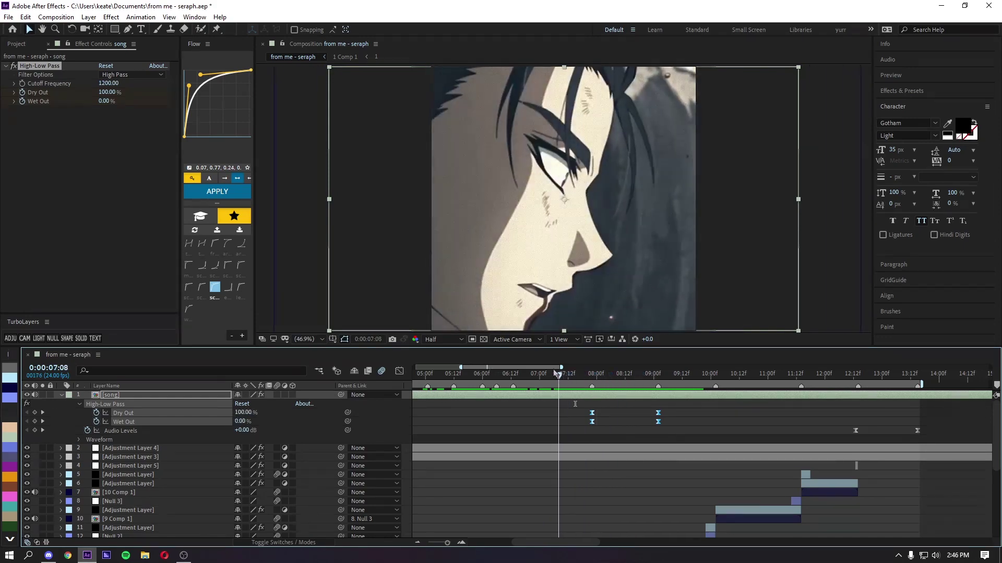
{"action": "mouse_move", "coordinate": [557, 374]}
{"action": "left_mouse_down"}
{"action": "mouse_move", "coordinate": [664, 375]}
{"action": "mouse_move", "coordinate": [568, 374]}
{"action": "left_mouse_up"}
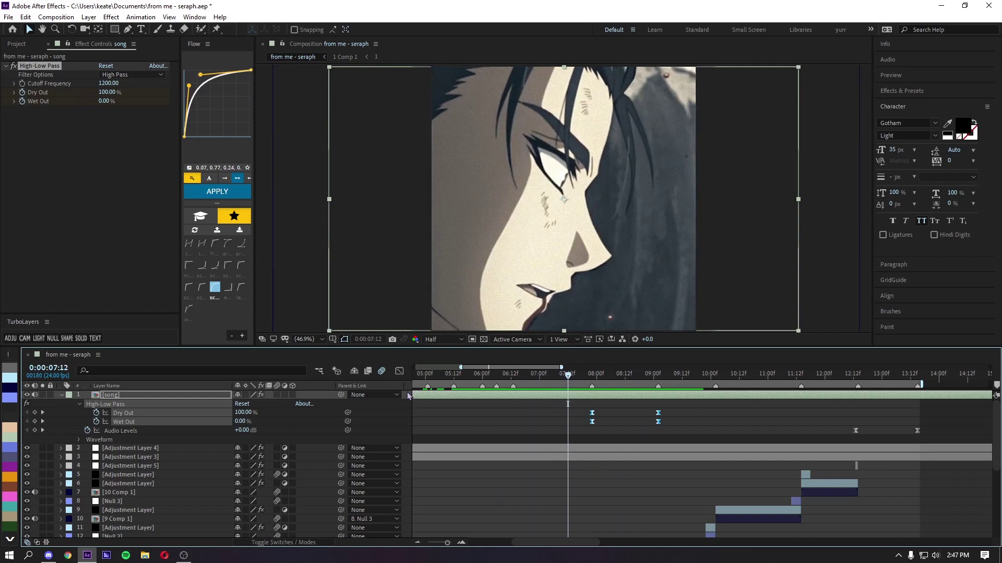
Examine the Dry Out easing curve in the graph editor and play the composition back from 0:00:06:14.
{"action": "left_click_drag", "start_coordinate": [565, 409], "coordinate": [691, 418]}
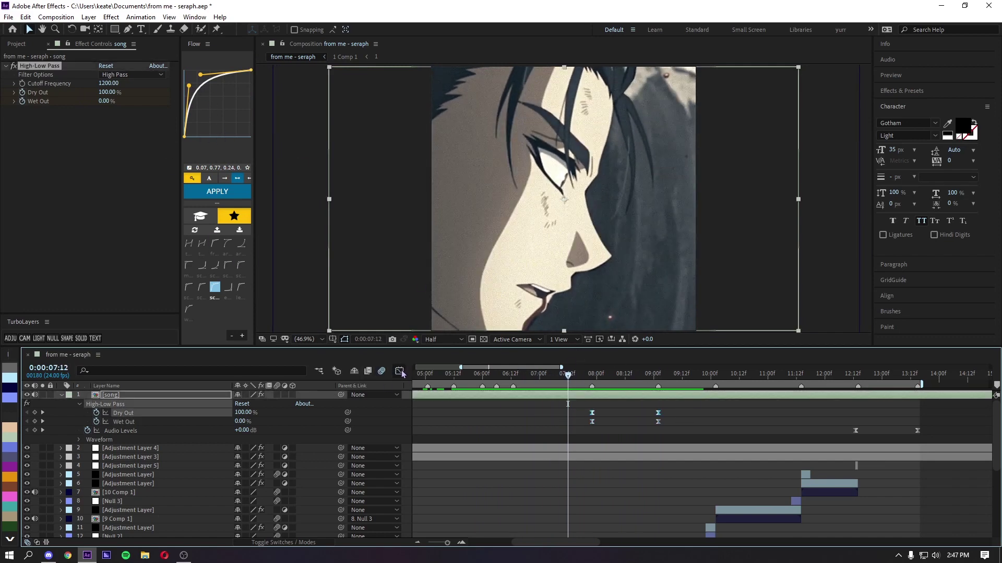
{"action": "left_click", "coordinate": [399, 371]}
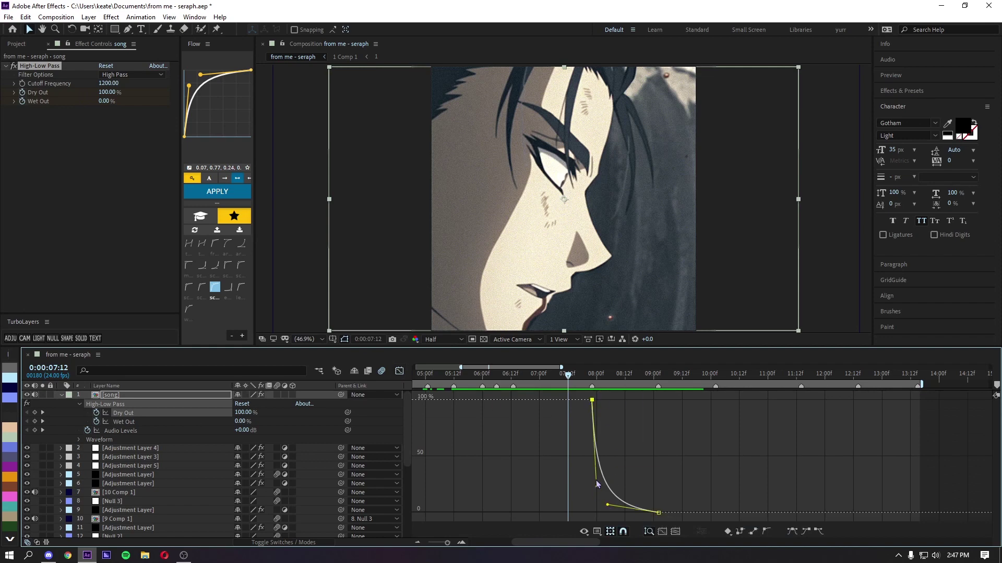
{"action": "left_click", "coordinate": [399, 372]}
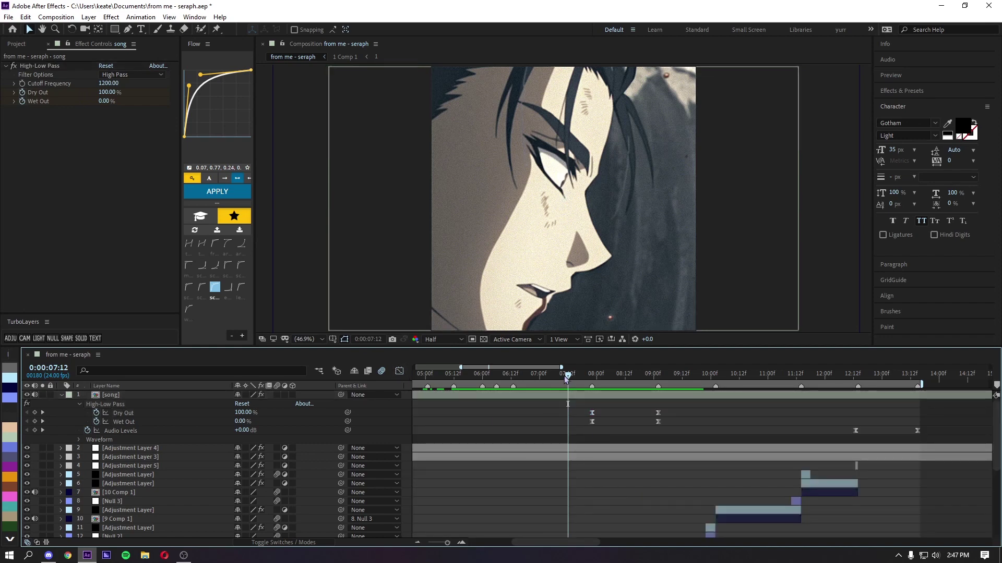
{"action": "left_click_drag", "start_coordinate": [568, 375], "coordinate": [515, 378]}
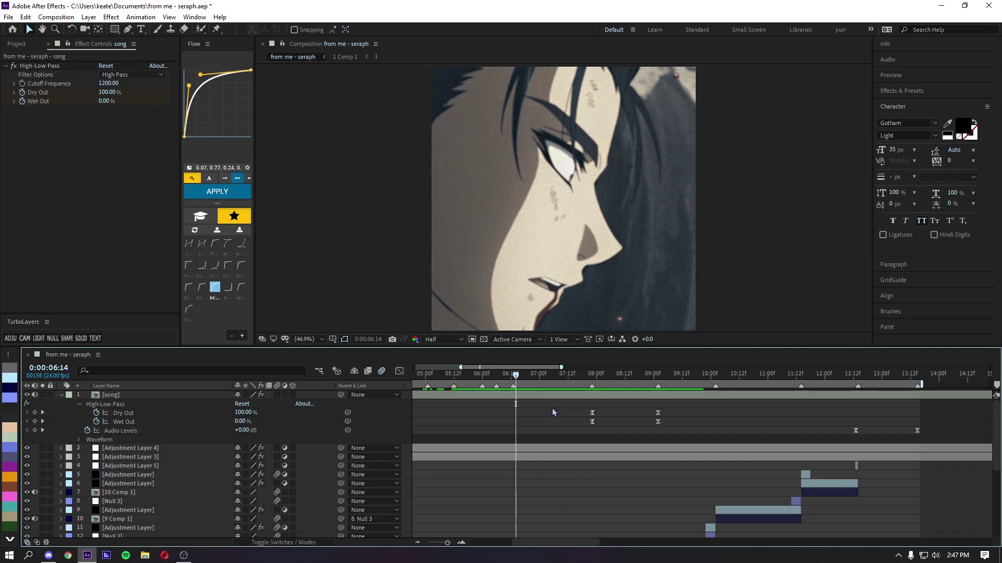
{"action": "key", "text": "space"}
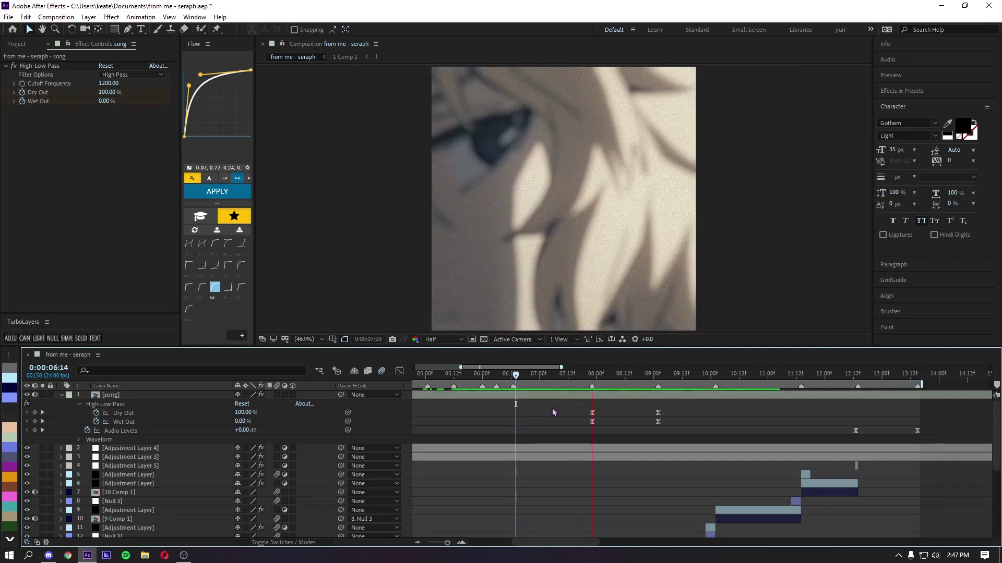
Copy the Dry Out and Wet Out keyframes at 0:00:07:22 and paste them at 0:00:10:02.
{"action": "left_click", "coordinate": [682, 377]}
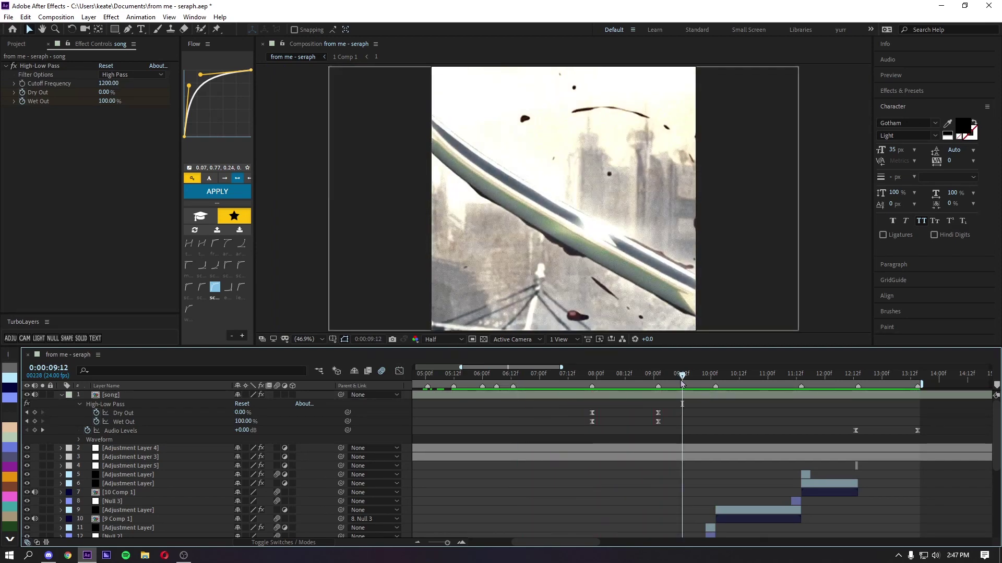
{"action": "left_click_drag", "start_coordinate": [682, 378], "coordinate": [717, 379]}
{"action": "left_click_drag", "start_coordinate": [595, 417], "coordinate": [588, 437]}
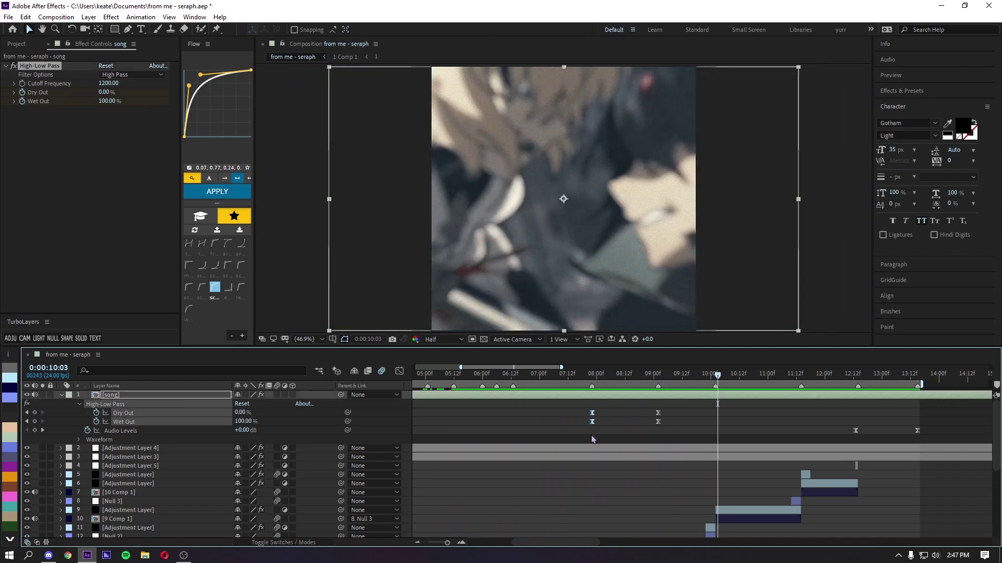
{"action": "key", "text": "ctrl+c"}
{"action": "left_click", "coordinate": [715, 375]}
{"action": "key", "text": "ctrl+v"}
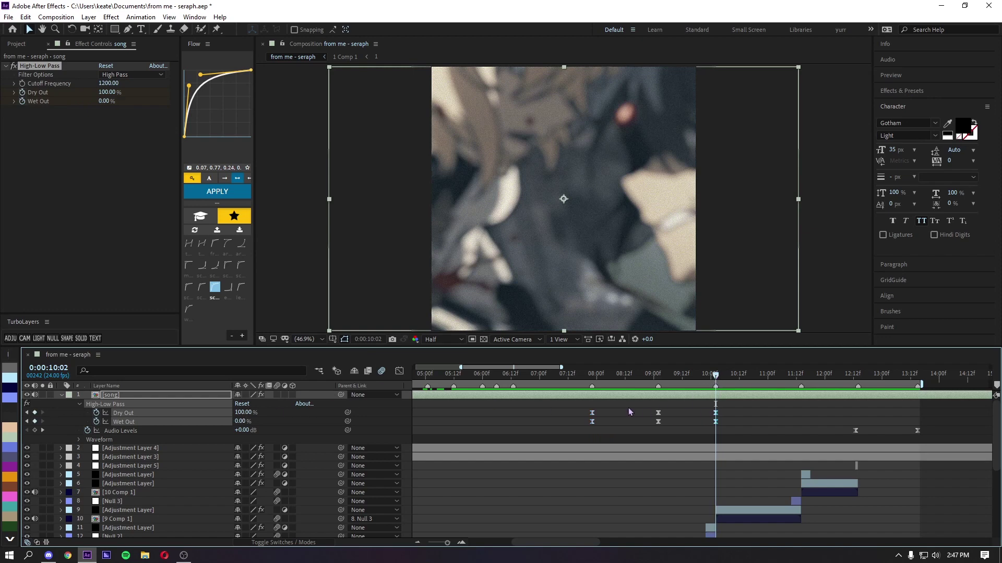
Select the Dry Out and Wet Out keyframes at 0:00:09:02 and 0:00:10:02 and play back from 0:00:07:04.
{"action": "left_click_drag", "start_coordinate": [648, 405], "coordinate": [747, 440]}
{"action": "left_click_drag", "start_coordinate": [664, 375], "coordinate": [556, 375]}
{"action": "key", "text": "space"}
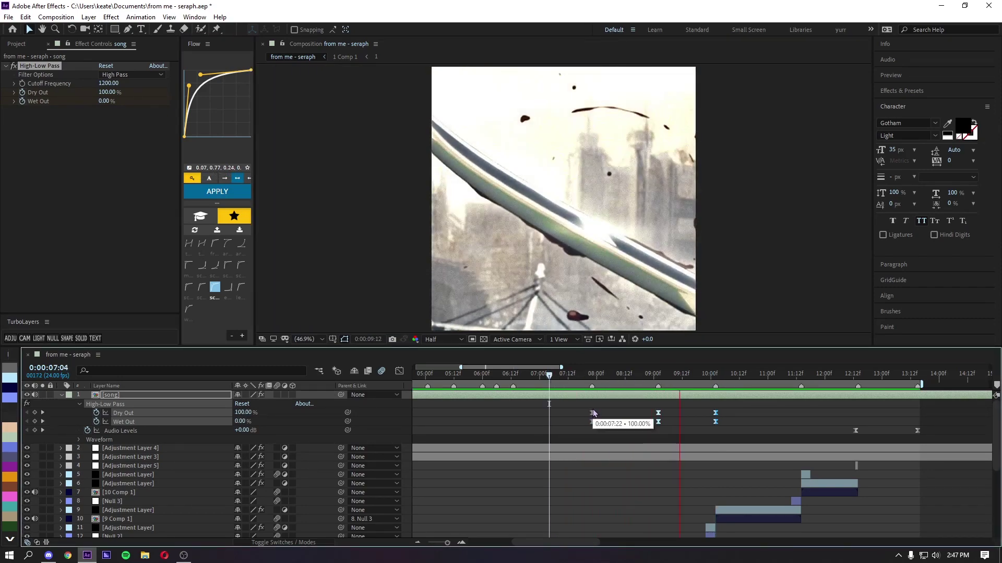
Stop the preview, deselect the keyframes and play the composition back again up to 0:00:08:08.
{"action": "key", "text": "space"}
{"action": "left_click", "coordinate": [631, 424]}
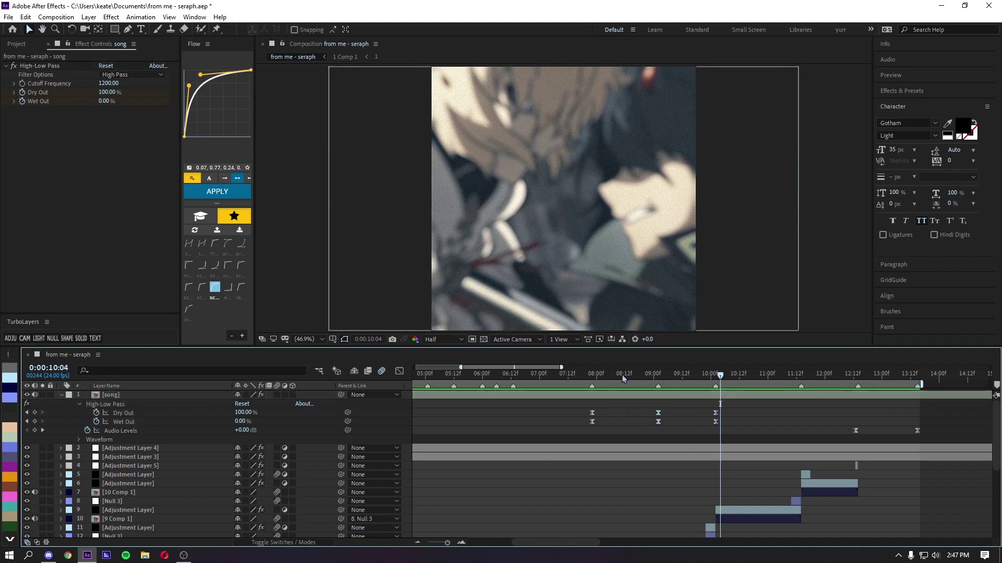
{"action": "key", "text": "space"}
{"action": "key", "text": "space"}
Add the Bass & Treble effect to the song layer and set Bass to 35.
{"action": "key", "text": "ctrl+space"}
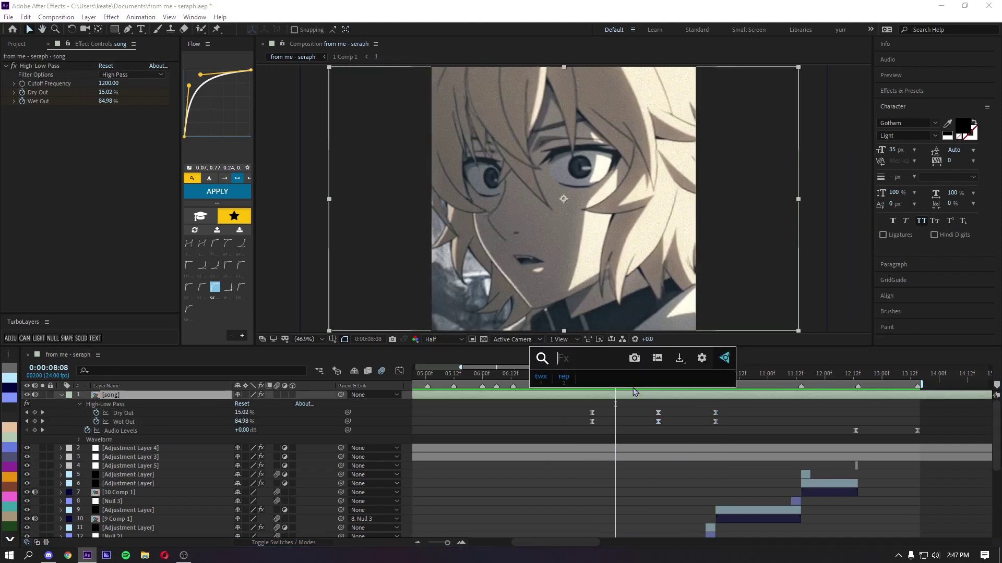
{"action": "type", "text": "bass"}
{"action": "key", "text": "Return"}
{"action": "left_click_drag", "start_coordinate": [47, 78], "coordinate": [117, 84]}
{"action": "left_click", "coordinate": [130, 184]}
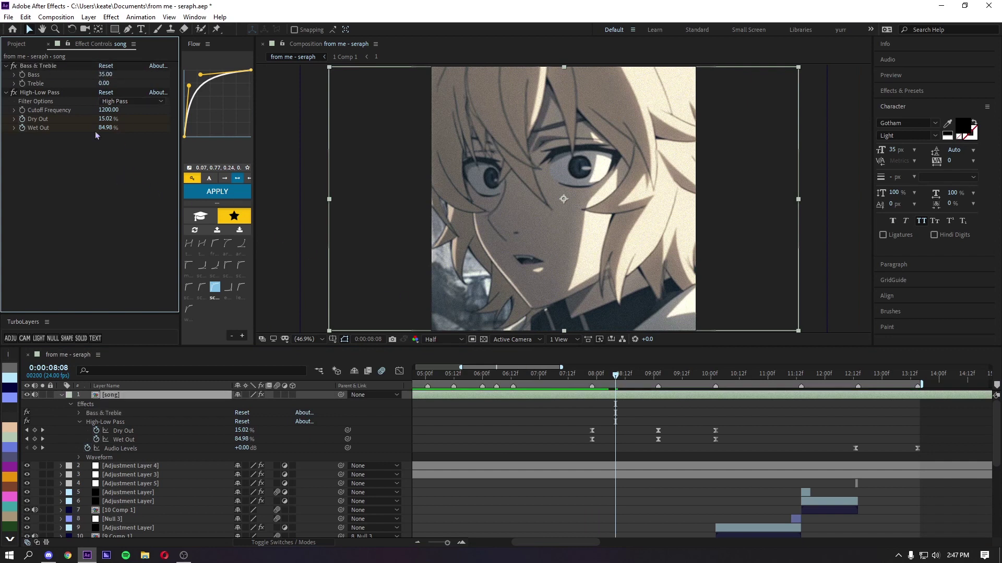
Keyframe Bass from 35 at 0:00:07:22 to 0 at 0:00:09:02 and ease both keyframes with the current Flow curve.
{"action": "left_click", "coordinate": [22, 75]}
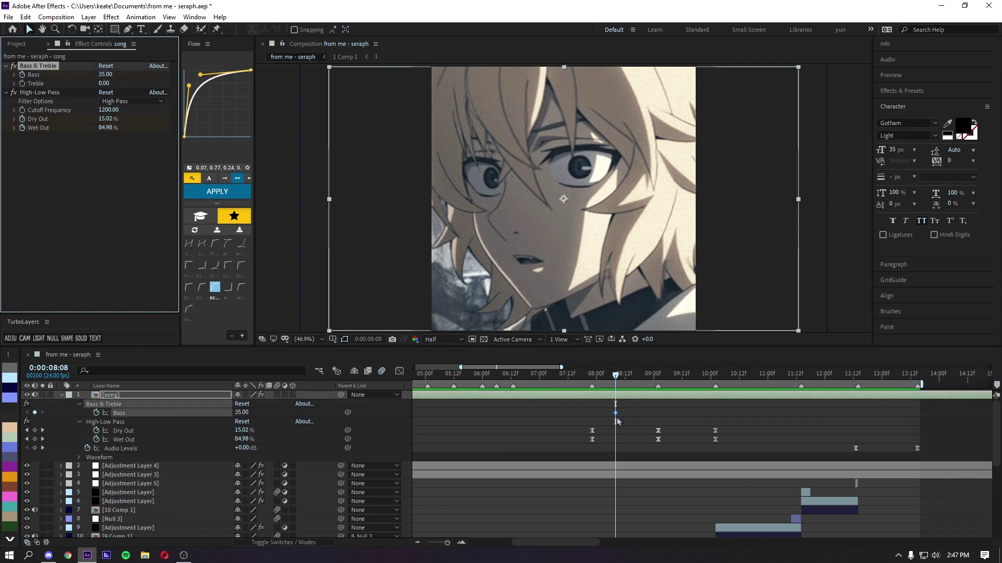
{"action": "left_click_drag", "start_coordinate": [615, 412], "coordinate": [657, 413]}
{"action": "left_click", "coordinate": [108, 75]}
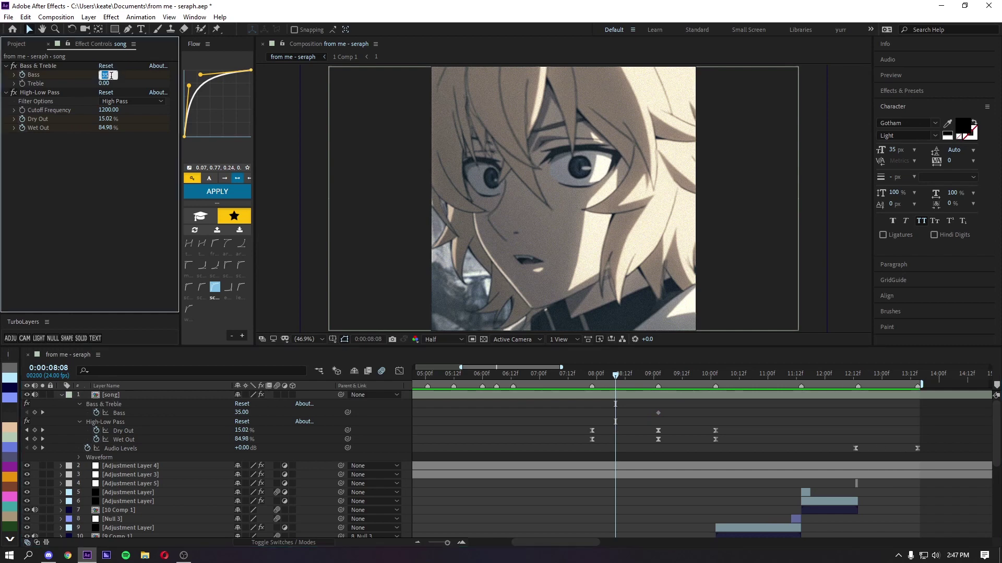
{"action": "type", "text": "0"}
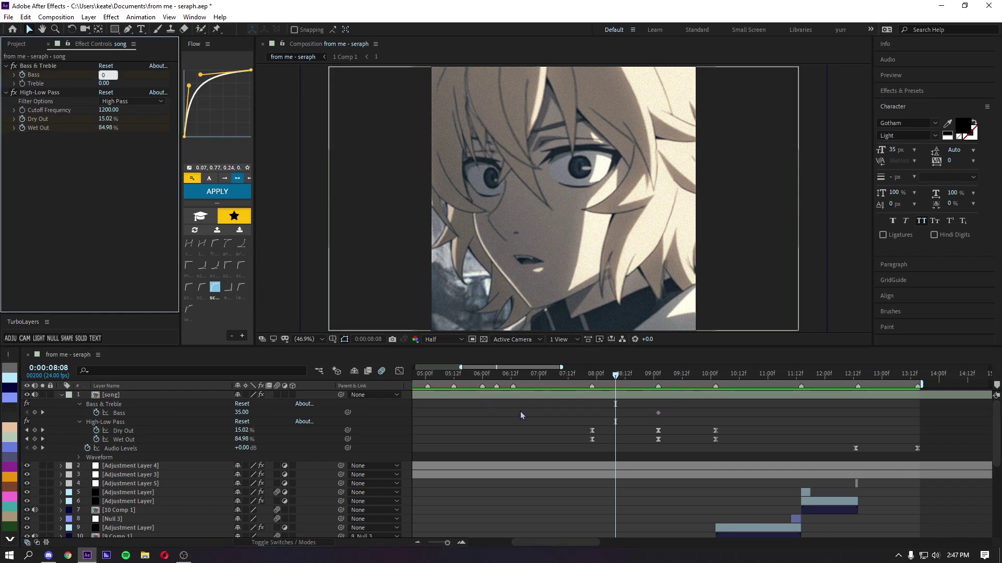
{"action": "left_click", "coordinate": [624, 415]}
{"action": "left_click_drag", "start_coordinate": [657, 413], "coordinate": [532, 420]}
{"action": "left_click", "coordinate": [217, 192]}
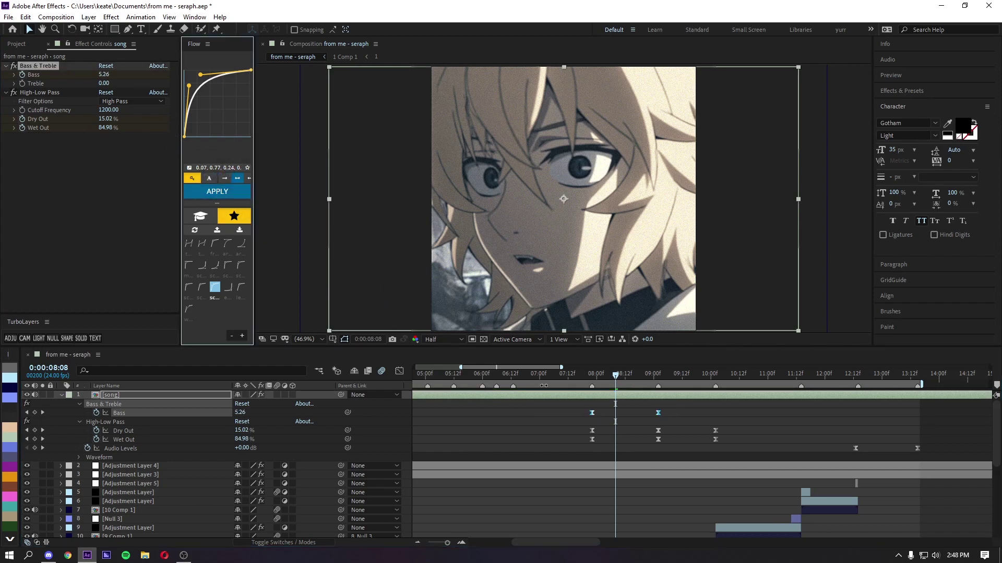
Copy the Bass keyframe at 0:00:07:22 to 0:00:10:02 and ease the Bass keyframes with the current Flow curve.
{"action": "left_click", "coordinate": [594, 413]}
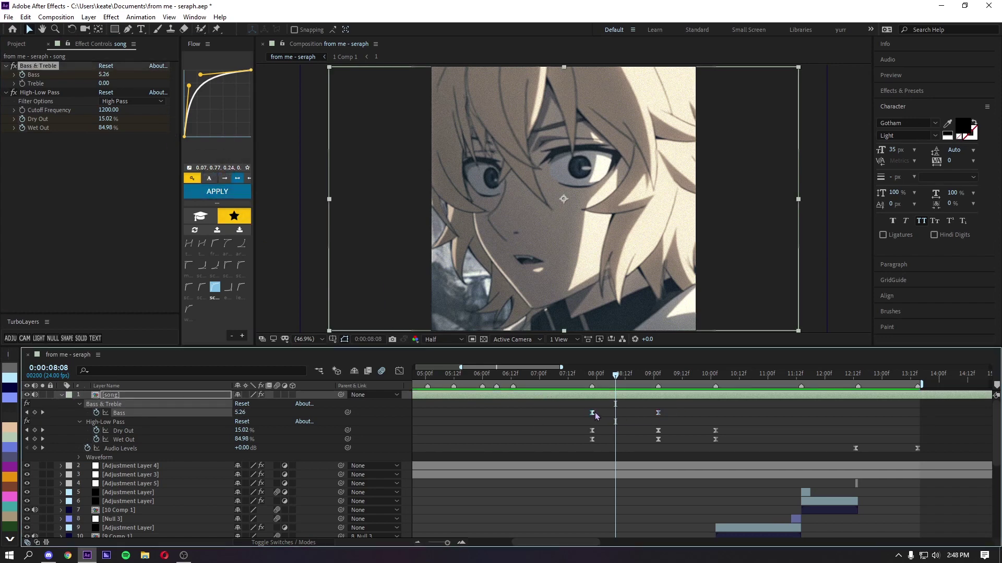
{"action": "left_click", "coordinate": [714, 376]}
{"action": "key", "text": "ctrl+v"}
{"action": "left_click_drag", "start_coordinate": [736, 403], "coordinate": [562, 415]}
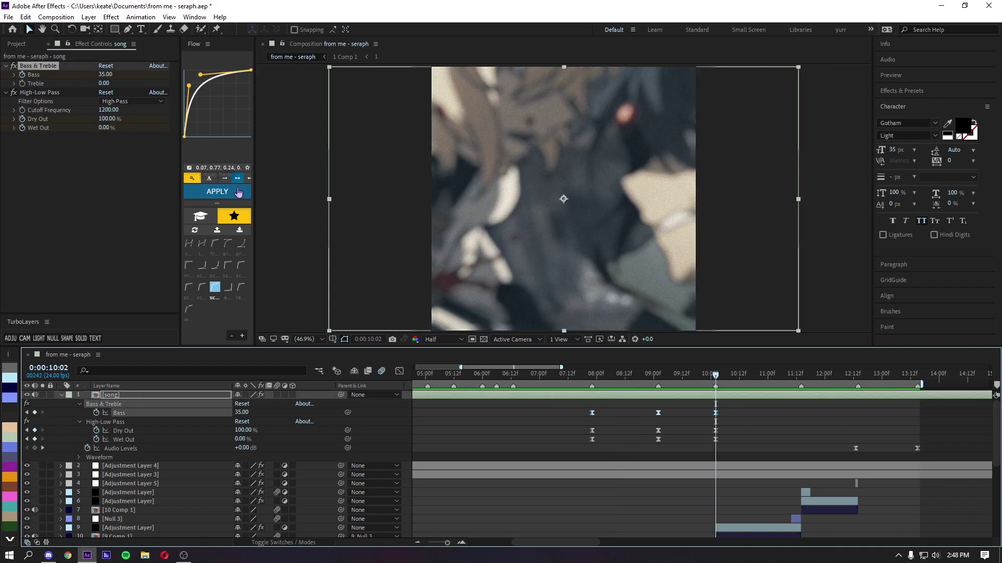
{"action": "left_click", "coordinate": [217, 191]}
Preview the bass transition from 0:00:06:14 and delete the Bass & Treble effect from the song layer.
{"action": "left_click_drag", "start_coordinate": [662, 375], "coordinate": [516, 374]}
{"action": "key", "text": "space"}
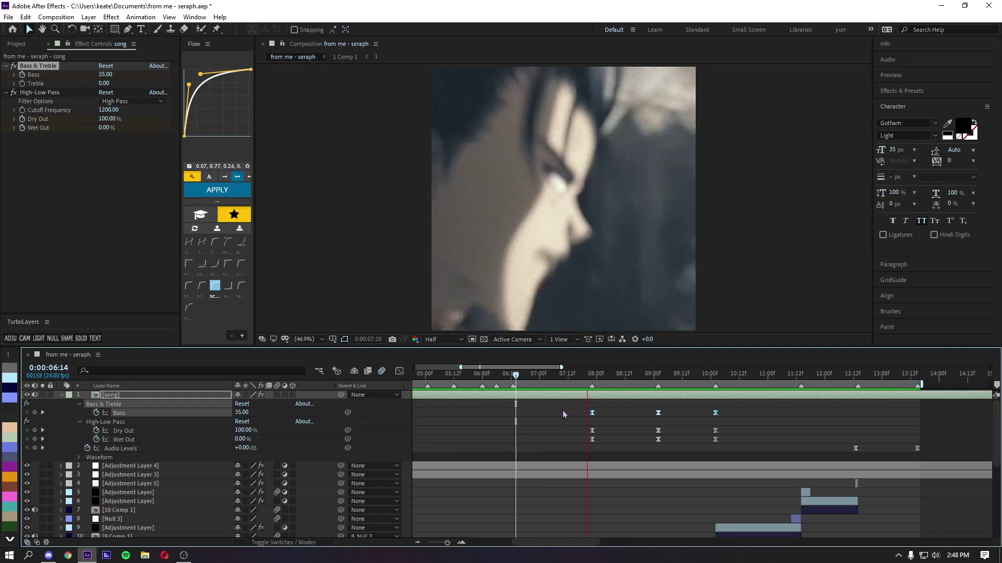
{"action": "key", "text": "space"}
{"action": "key", "text": "Delete"}
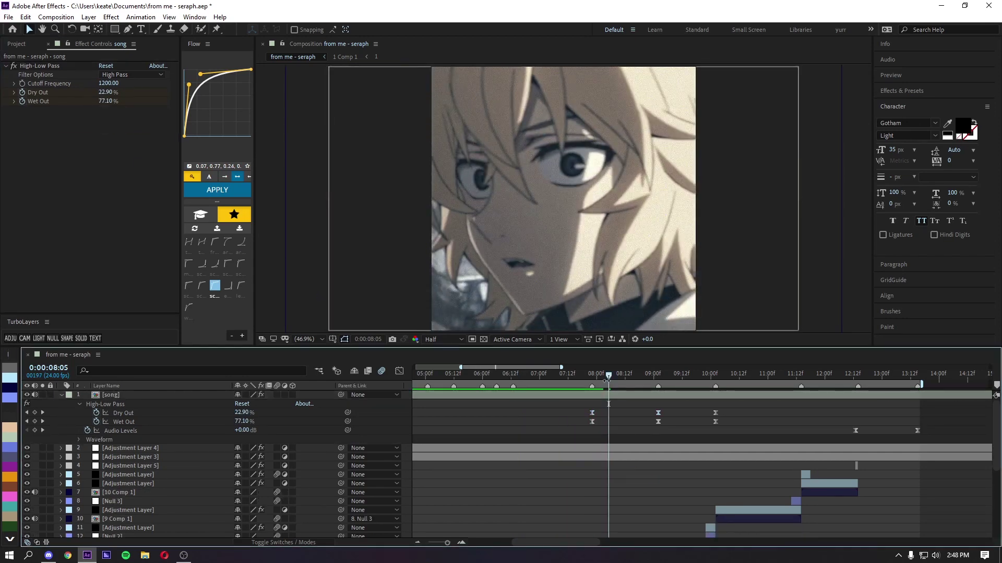
Switch the song layer's High-Low Pass filter option to Low Pass with a cutoff frequency of 800.
{"action": "left_click_drag", "start_coordinate": [608, 375], "coordinate": [656, 386]}
{"action": "left_click", "coordinate": [130, 76]}
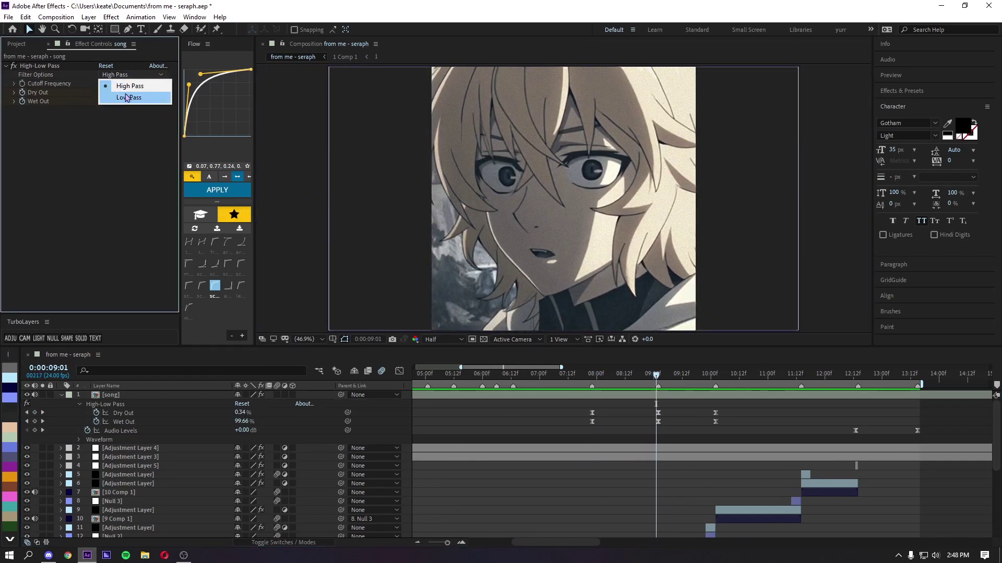
{"action": "left_click", "coordinate": [126, 98]}
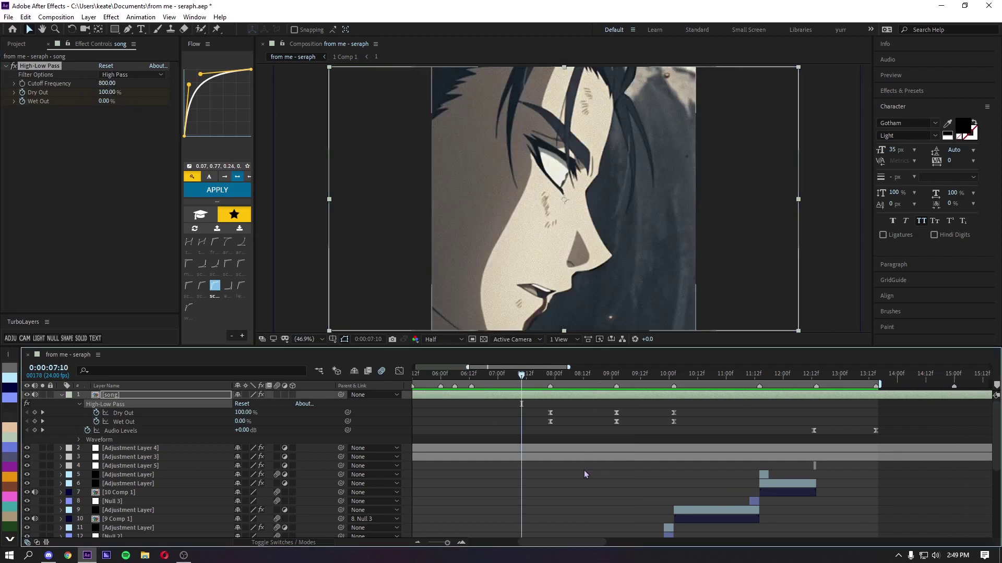
{"action": "left_click", "coordinate": [560, 487]}
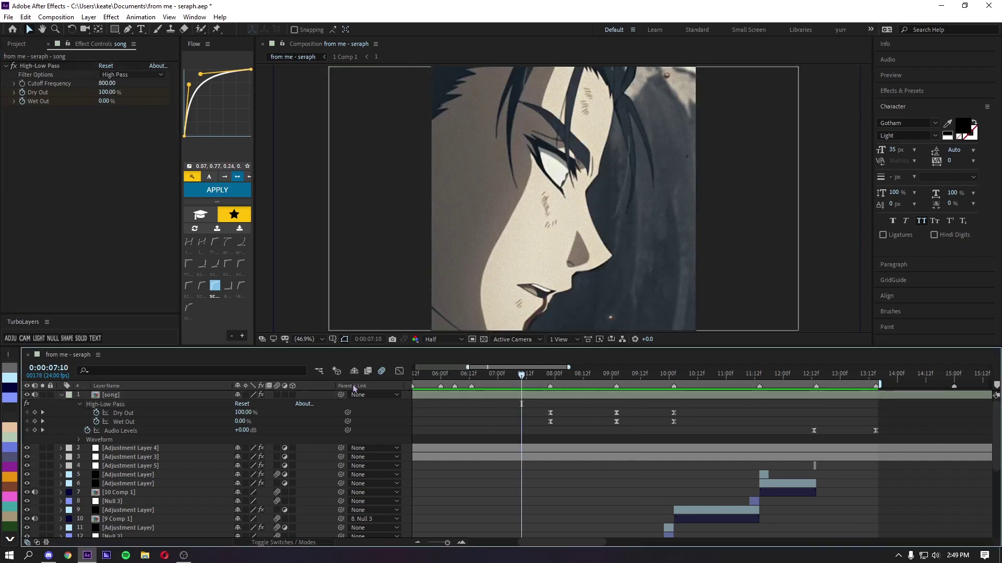
{"action": "left_click", "coordinate": [134, 74]}
{"action": "left_click", "coordinate": [126, 97]}
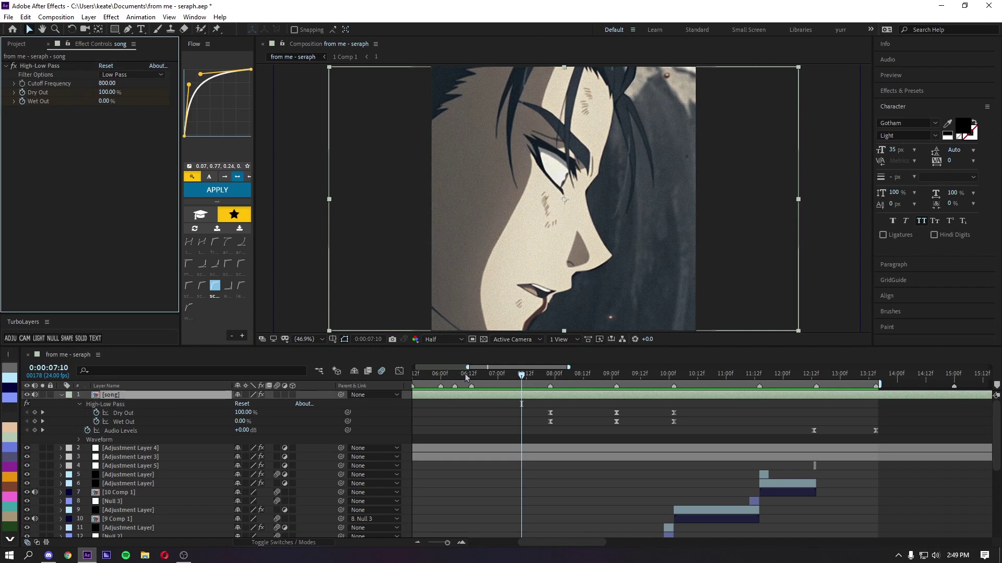
{"action": "left_click", "coordinate": [107, 84]}
{"action": "type", "text": "1200"}
{"action": "key", "text": "Return"}
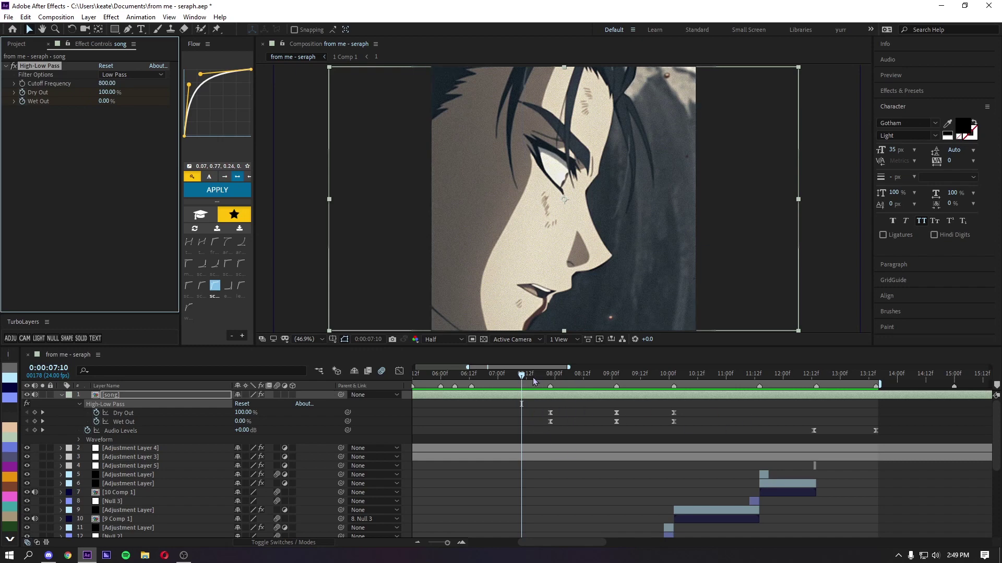
Play back the low-pass transition from 0:00:06:17 and park the playhead at 0:00:07:19.
{"action": "left_click_drag", "start_coordinate": [533, 381], "coordinate": [481, 380]}
{"action": "left_click", "coordinate": [511, 418]}
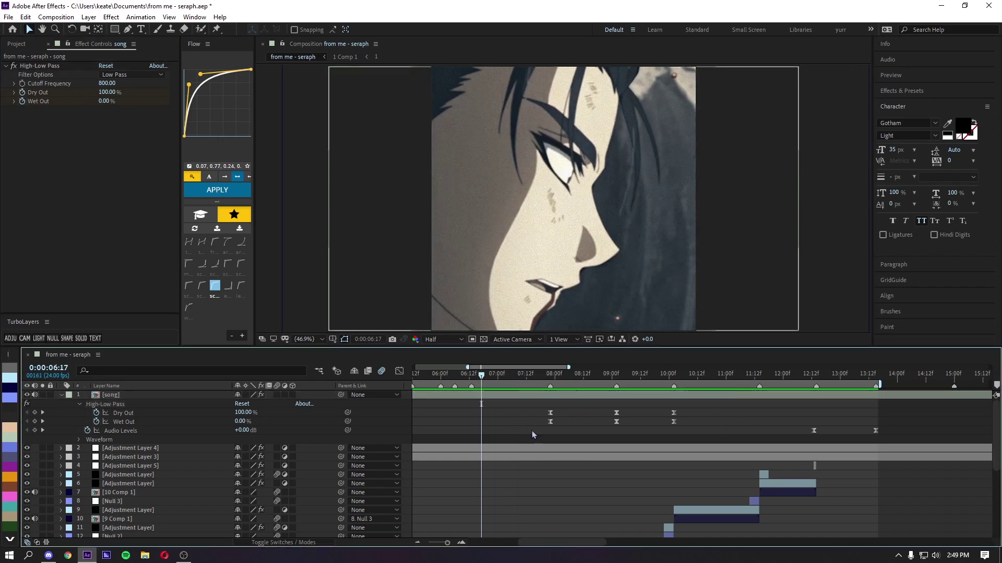
{"action": "key", "text": "space"}
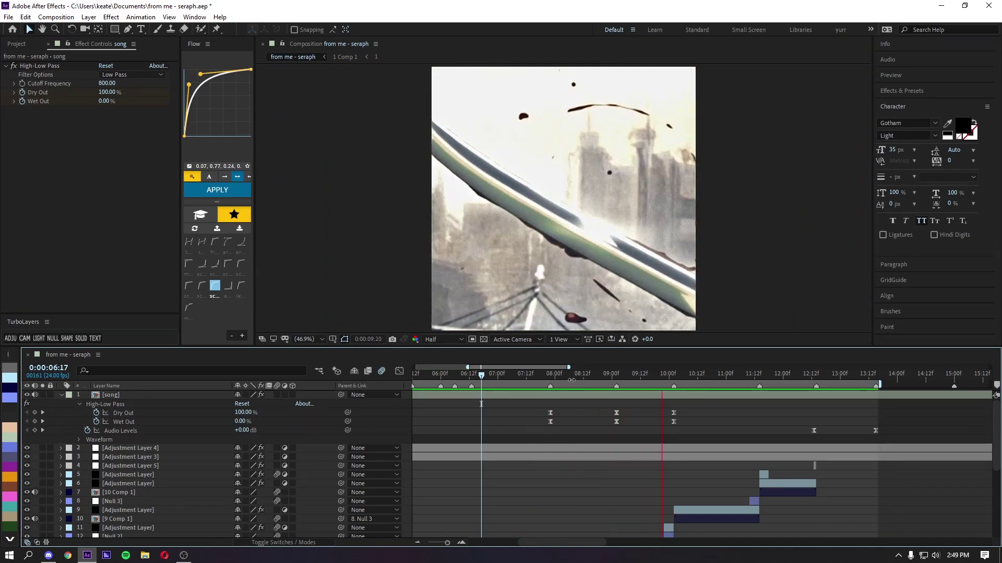
{"action": "left_click_drag", "start_coordinate": [571, 380], "coordinate": [543, 380]}
{"action": "scroll", "coordinate": [525, 416], "scroll_direction": "left", "scroll_amount": 5}
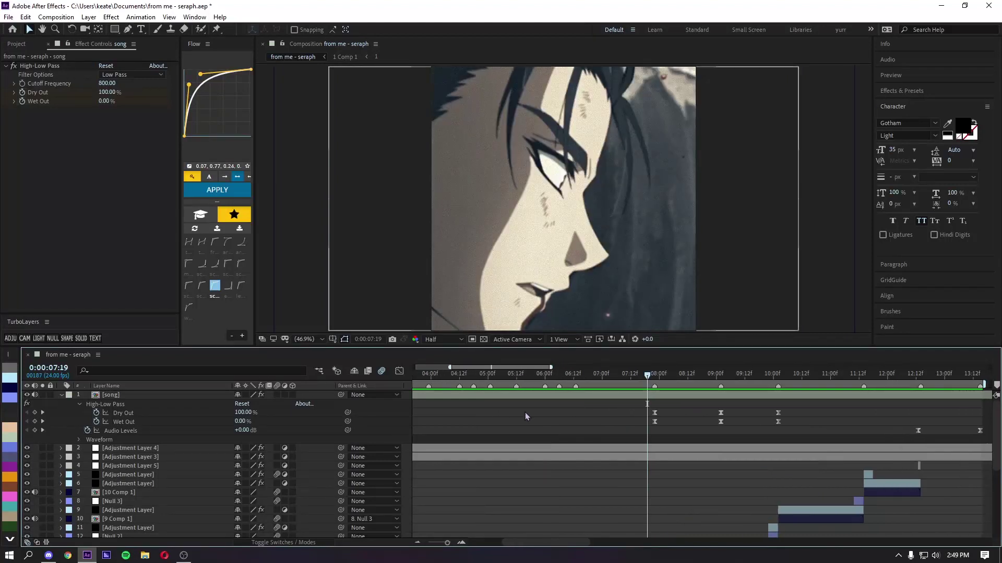
Duplicate the song's High-Low Pass effect, set the copy to High Pass with a cutoff frequency of 1200, and reveal its keyframes.
{"action": "left_click", "coordinate": [603, 394]}
{"action": "key", "text": "ctrl+d"}
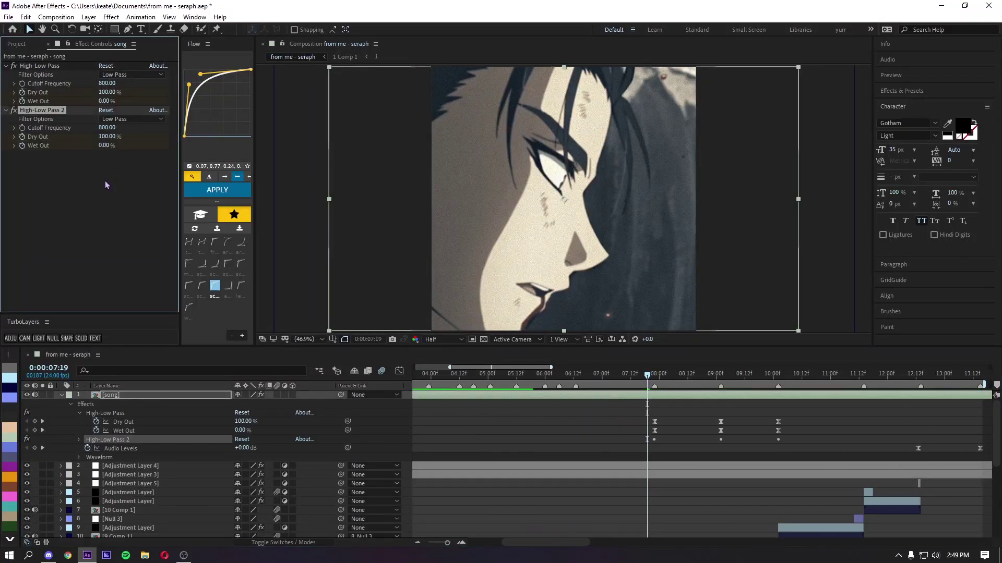
{"action": "left_click", "coordinate": [131, 119]}
{"action": "left_click", "coordinate": [123, 139]}
{"action": "left_click", "coordinate": [130, 119]}
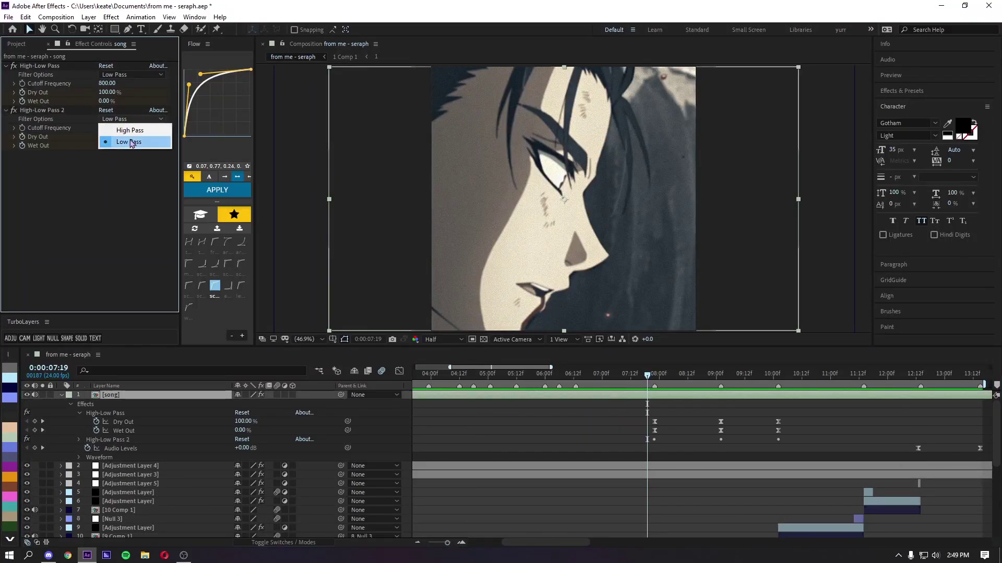
{"action": "left_click", "coordinate": [123, 126]}
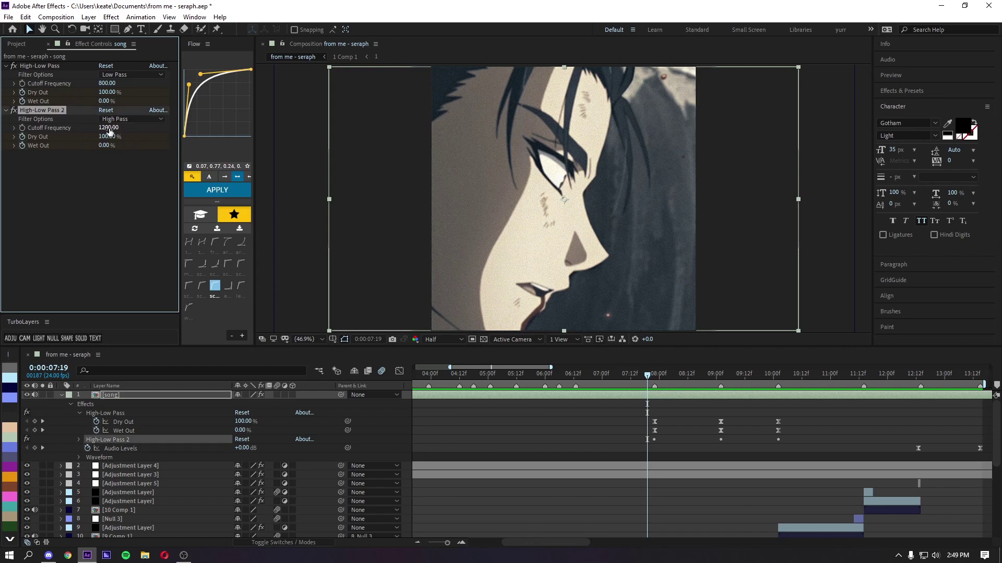
{"action": "key", "text": "u"}
{"action": "key", "text": "u"}
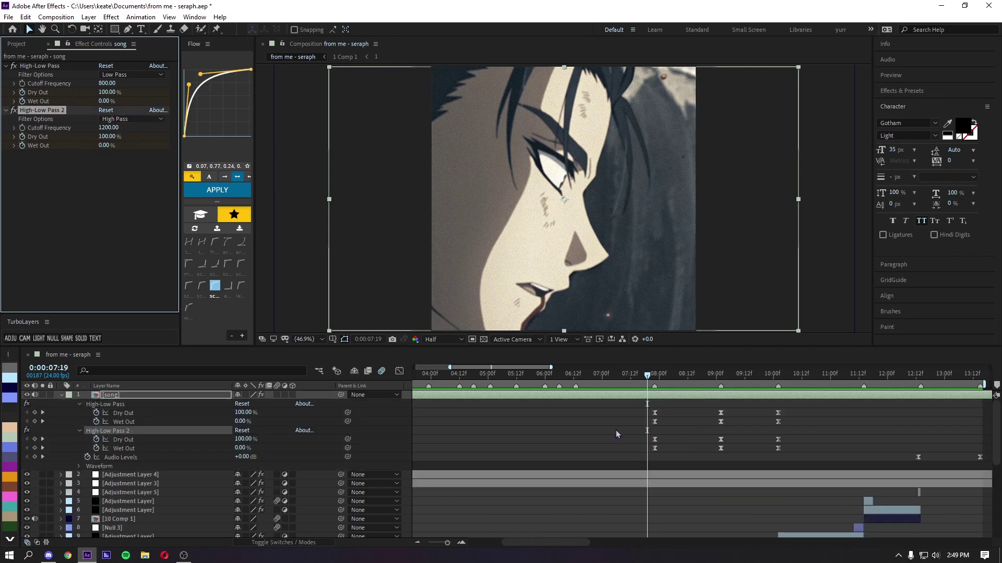
Shift all Dry Out and Wet Out keyframes of the Low Pass effect so they start at 0:00:06:13.
{"action": "left_click_drag", "start_coordinate": [616, 410], "coordinate": [752, 425]}
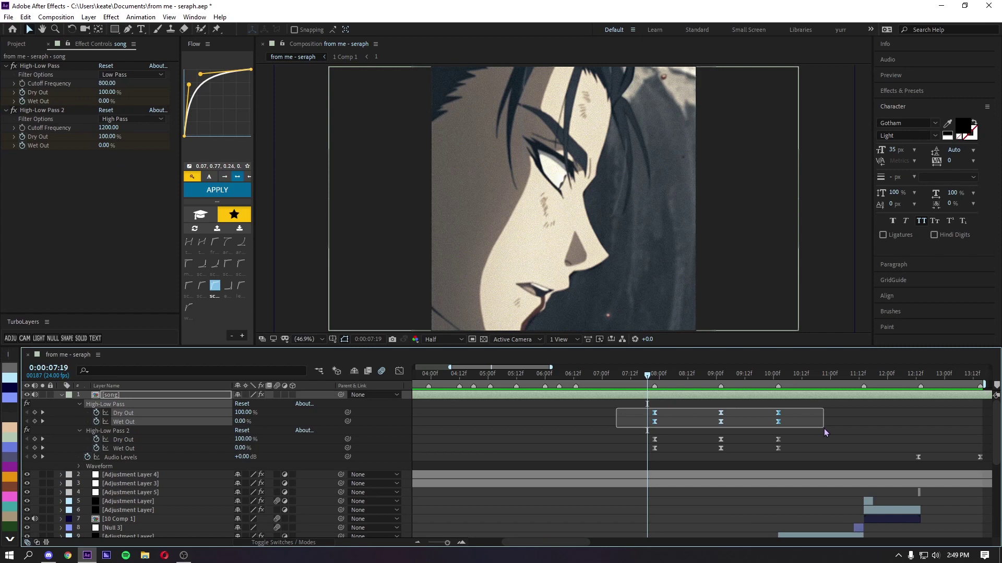
{"action": "left_click_drag", "start_coordinate": [825, 428], "coordinate": [824, 427]}
{"action": "key", "text": "space"}
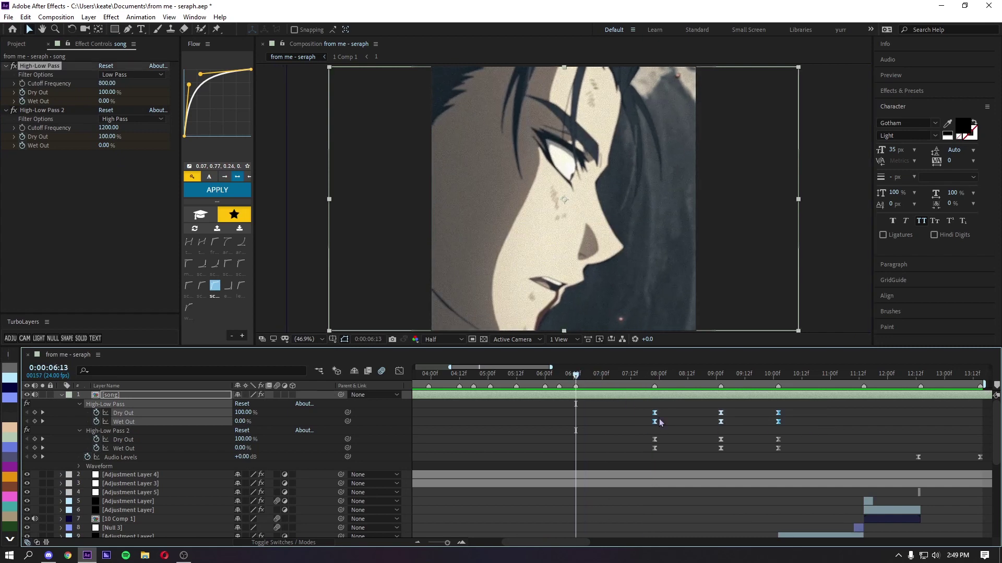
{"action": "key", "text": "ctrl+x"}
{"action": "key", "text": "ctrl+v"}
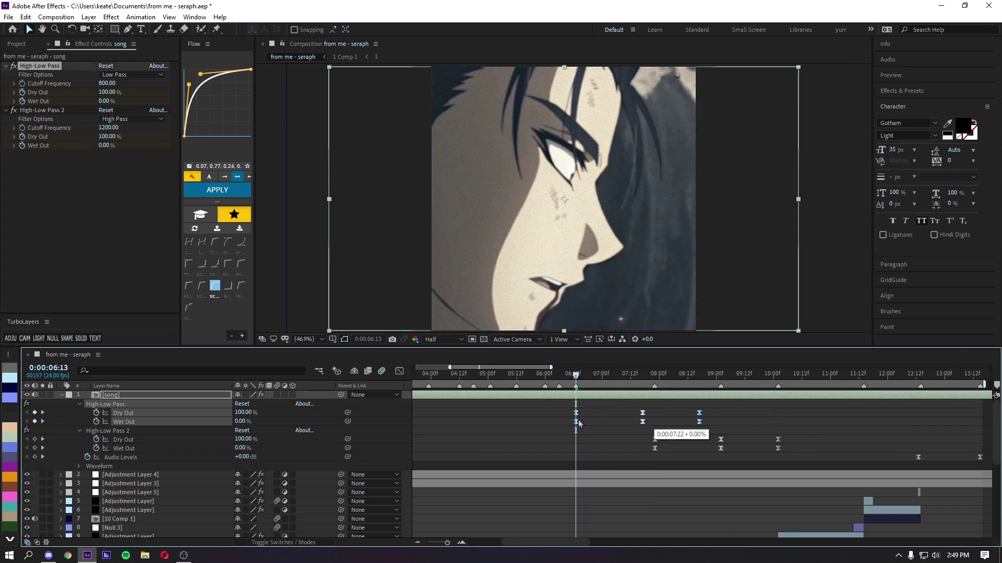
Move the Low Pass effect's middle keyframe pair to 0:00:07:22 and last pair to 0:00:09:02, and ease them with the Flow curve.
{"action": "key", "text": "k"}
{"action": "key", "text": "k"}
{"action": "left_click_drag", "start_coordinate": [630, 404], "coordinate": [706, 427]}
{"action": "left_click_drag", "start_coordinate": [699, 421], "coordinate": [721, 422]}
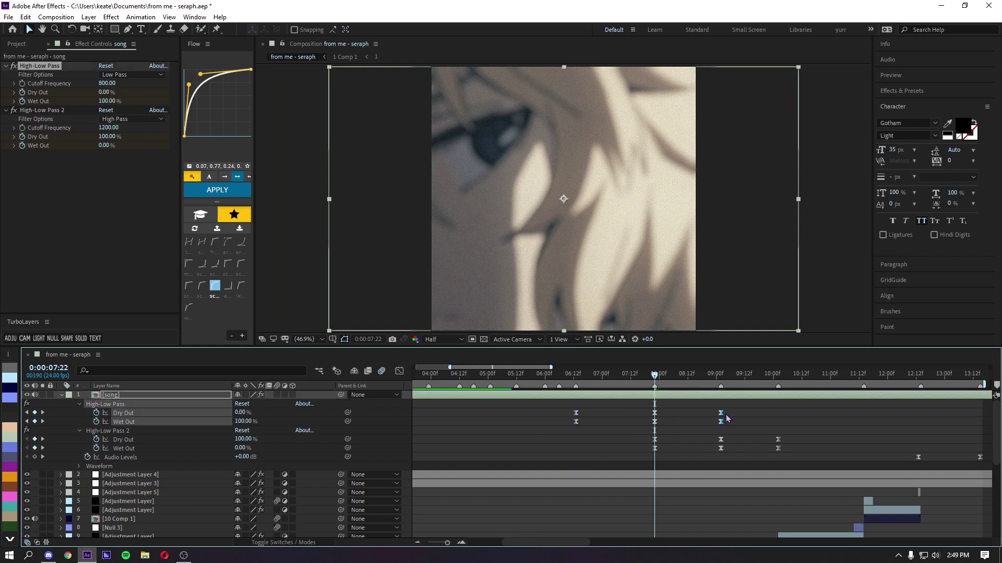
{"action": "scroll", "coordinate": [727, 418], "scroll_direction": "left", "scroll_amount": 4}
{"action": "left_click", "coordinate": [230, 191]}
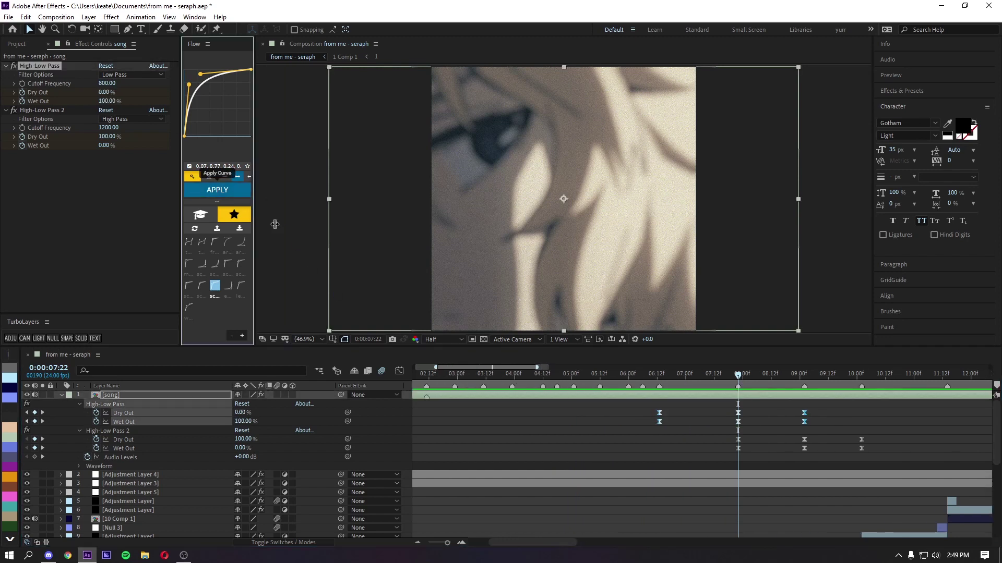
Play back the combined low-pass and high-pass transition from 0:00:04:19 and again from 0:00:04:21.
{"action": "scroll", "coordinate": [553, 417], "scroll_direction": "right", "scroll_amount": 3}
{"action": "left_click", "coordinate": [496, 375]}
{"action": "key", "text": "space"}
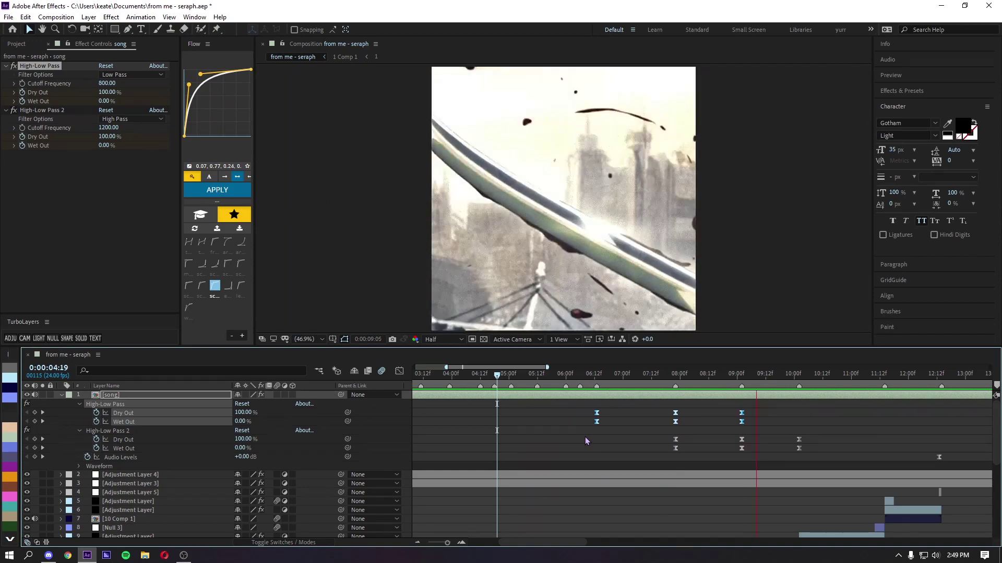
{"action": "left_click", "coordinate": [605, 374]}
{"action": "left_click", "coordinate": [502, 374]}
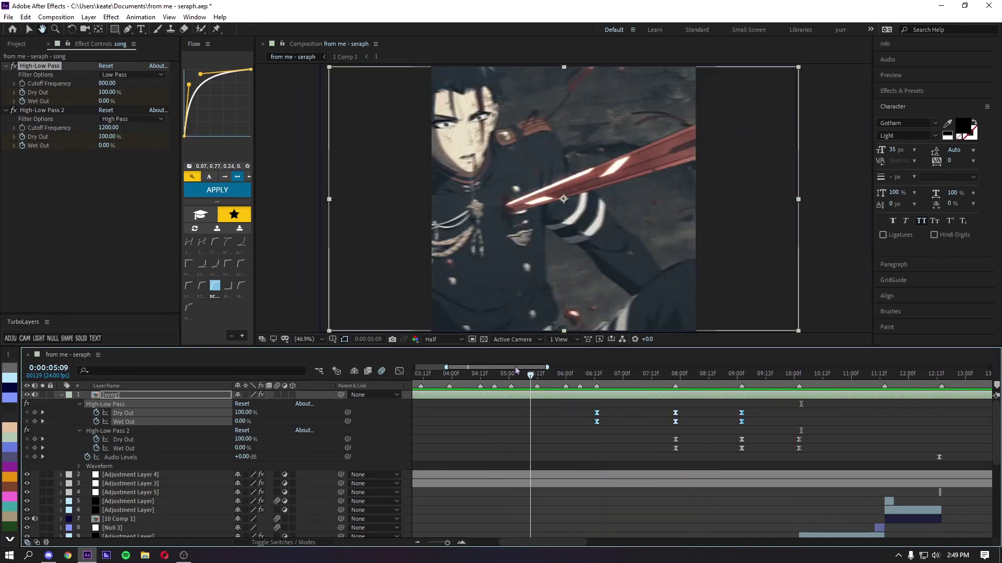
{"action": "key", "text": "space"}
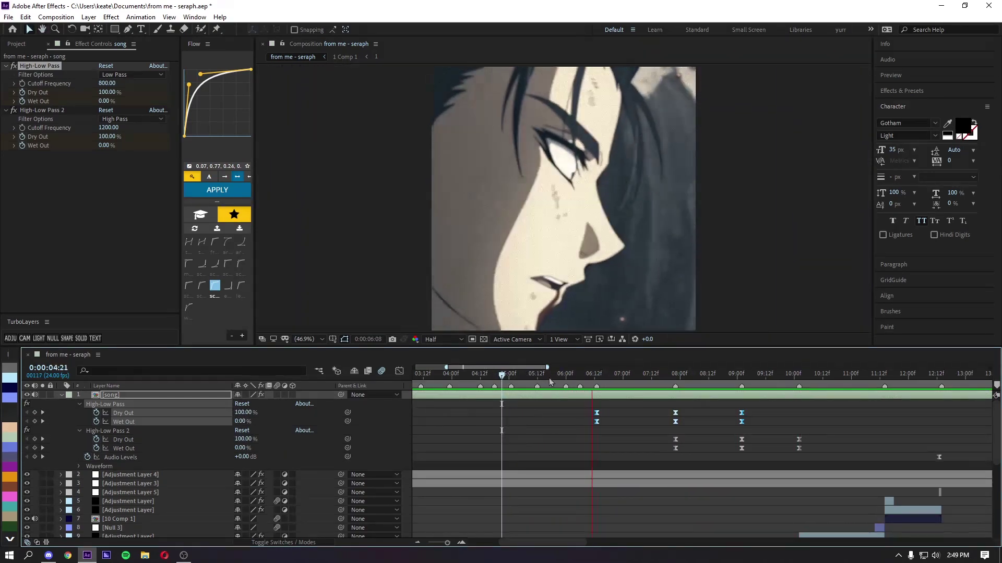
Move the Low Pass effect's three Dry Out and Wet Out keyframe pairs to 0:00:05:12, 0:00:06:00 and 0:00:07:22.
{"action": "left_click", "coordinate": [535, 374]}
{"action": "left_click", "coordinate": [536, 374]}
{"action": "left_click_drag", "start_coordinate": [580, 405], "coordinate": [537, 422]}
{"action": "left_click", "coordinate": [563, 382]}
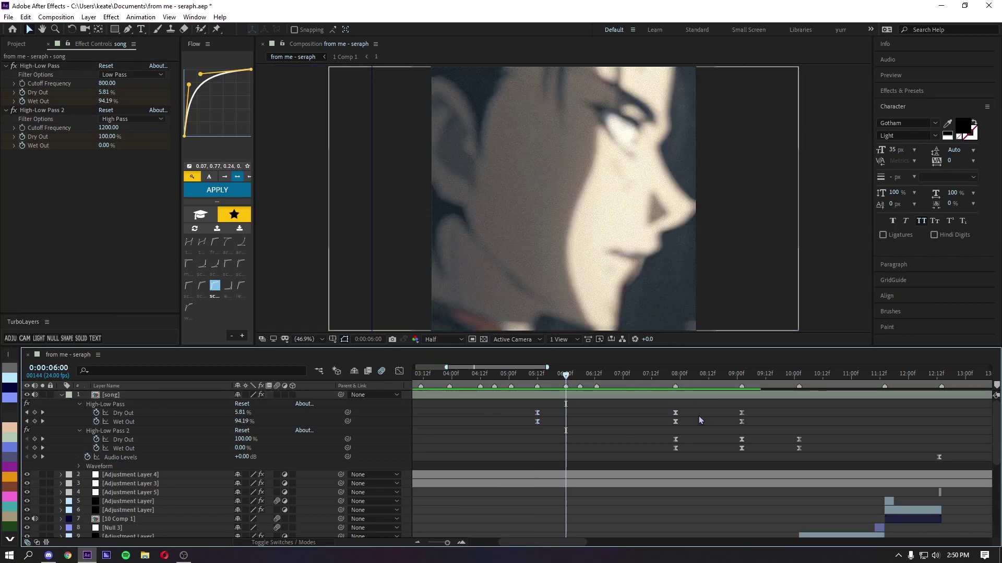
{"action": "left_click_drag", "start_coordinate": [699, 415], "coordinate": [566, 417]}
{"action": "key", "text": "Page_Down"}
{"action": "left_click", "coordinate": [675, 382]}
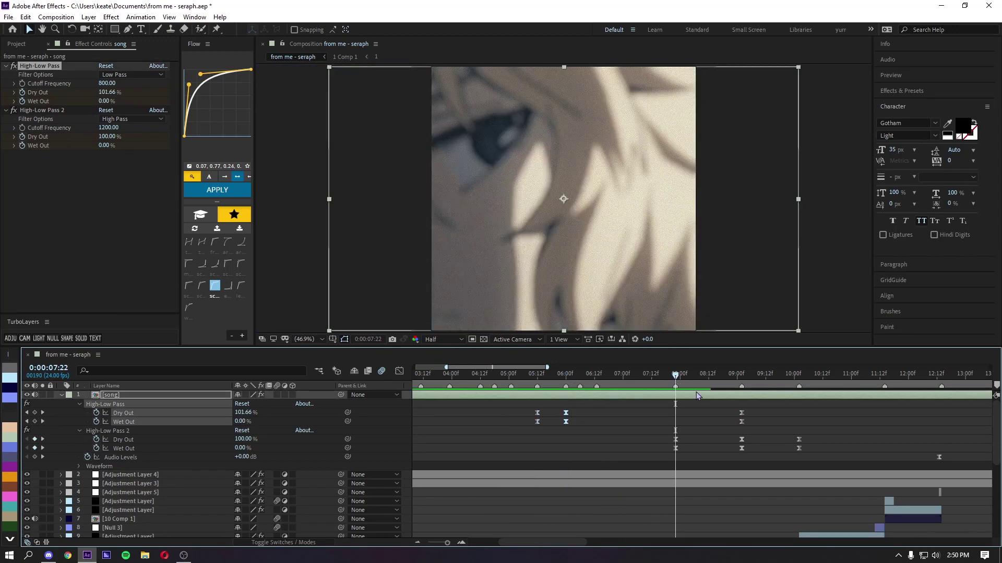
{"action": "left_click_drag", "start_coordinate": [726, 406], "coordinate": [524, 406]}
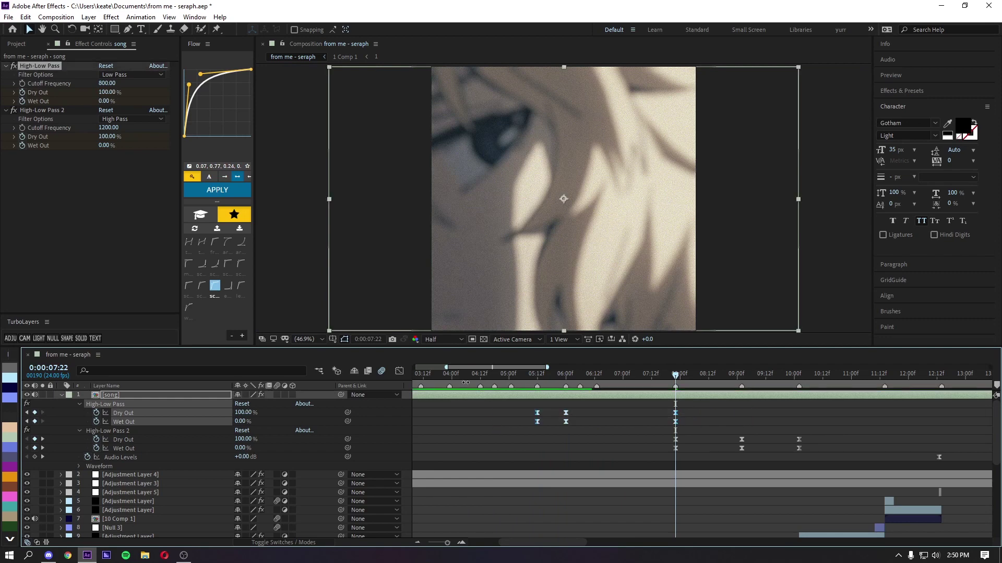
Ease the Low Pass effect's Dry Out and Wet Out keyframes with the current Flow curve and preview from 0:00:04:20.
{"action": "left_click", "coordinate": [225, 195]}
{"action": "left_click", "coordinate": [538, 439]}
{"action": "left_click", "coordinate": [499, 377]}
{"action": "key", "text": "space"}
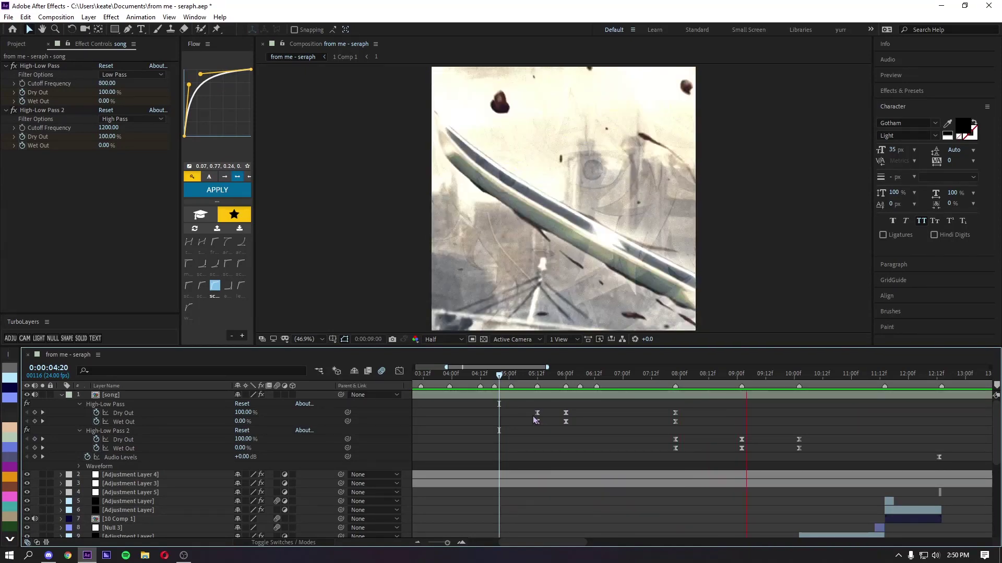
Stop the preview, hide the song layer's keyframes, and collapse and disable both High-Low Pass effects.
{"action": "key", "text": "space"}
{"action": "key", "text": "u"}
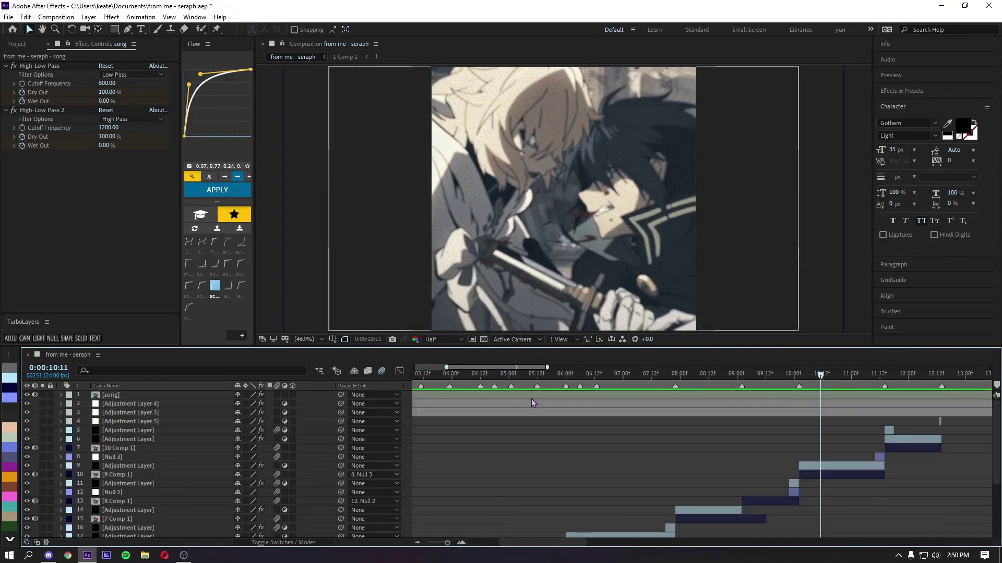
{"action": "left_click", "coordinate": [6, 66]}
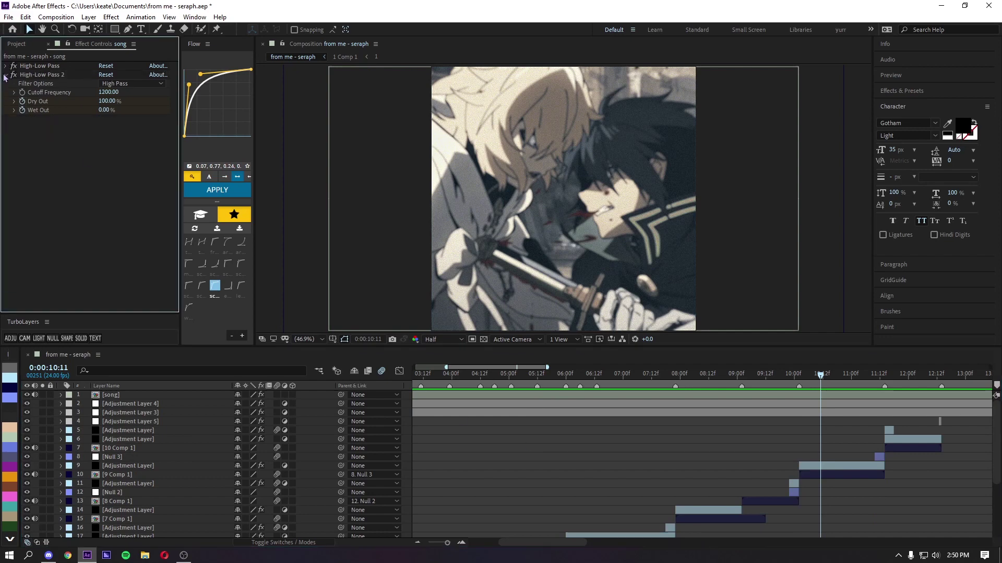
{"action": "left_click", "coordinate": [6, 75]}
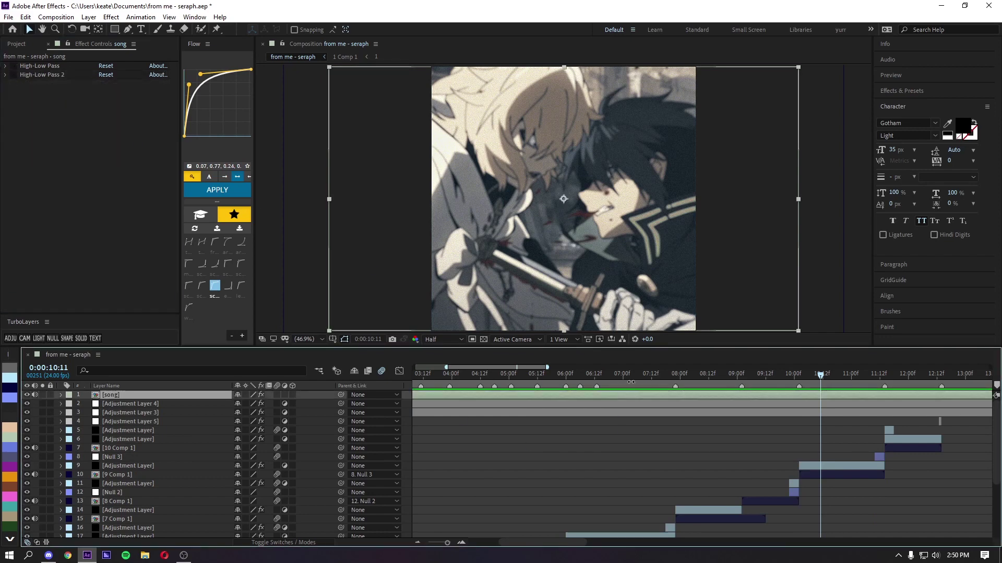
Apply the Flange & Chorus effect to the song layer and preview its sound from 0:00:06:16.
{"action": "left_click", "coordinate": [623, 380]}
{"action": "key", "text": "ctrl+space"}
{"action": "type", "text": "flang"}
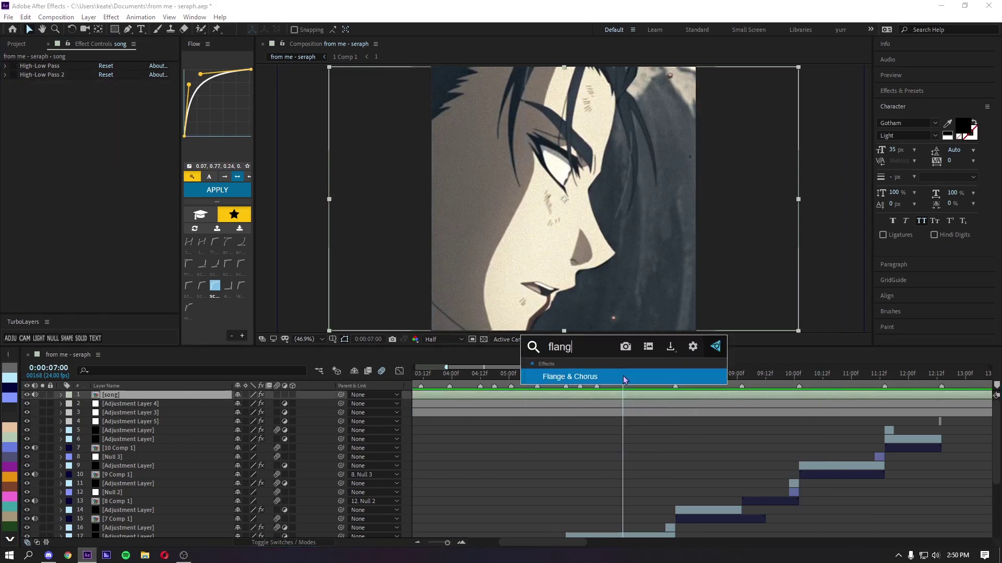
{"action": "key", "text": "Return"}
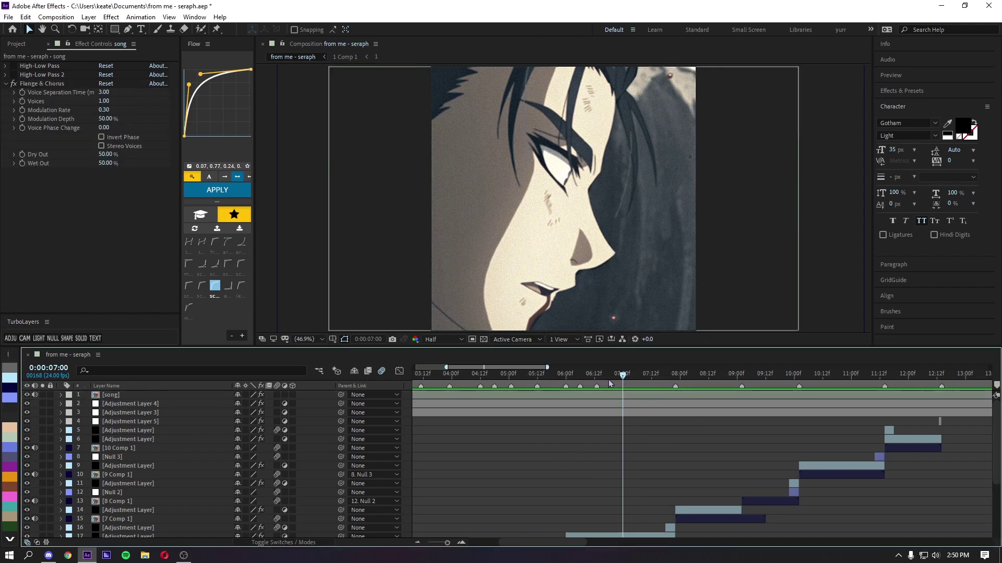
{"action": "key", "text": "space"}
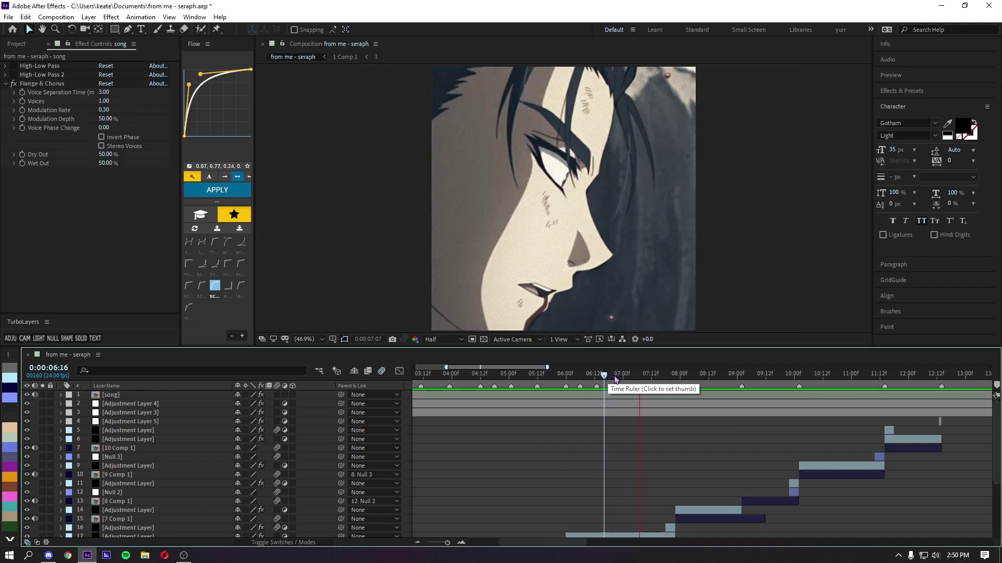
{"action": "key", "text": "space"}
Enable keyframing for Flange & Chorus Dry Out and Wet Out at 50%, and move that keyframe pair to 0:00:09:02.
{"action": "left_click", "coordinate": [22, 163]}
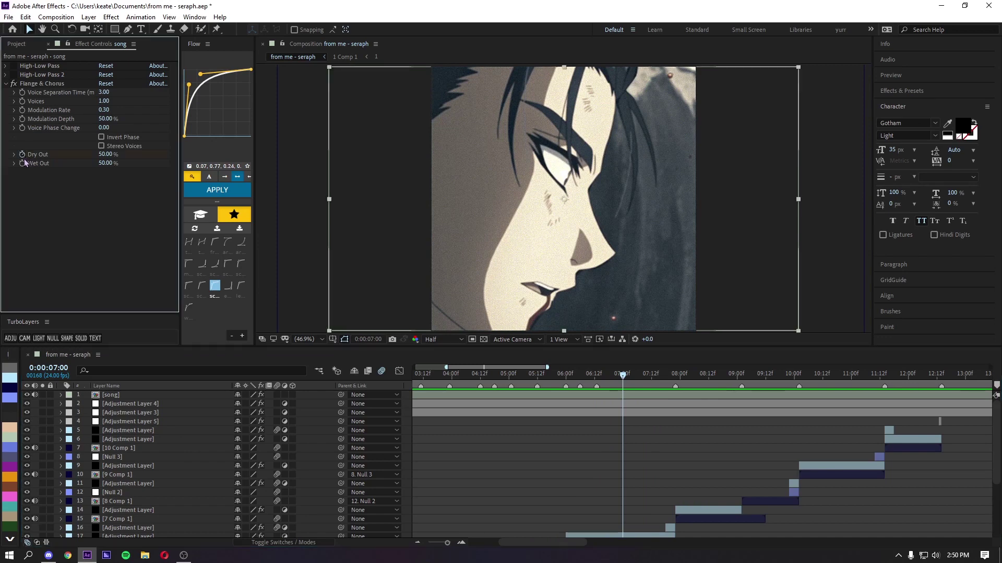
{"action": "key", "text": "u"}
{"action": "key", "text": "space"}
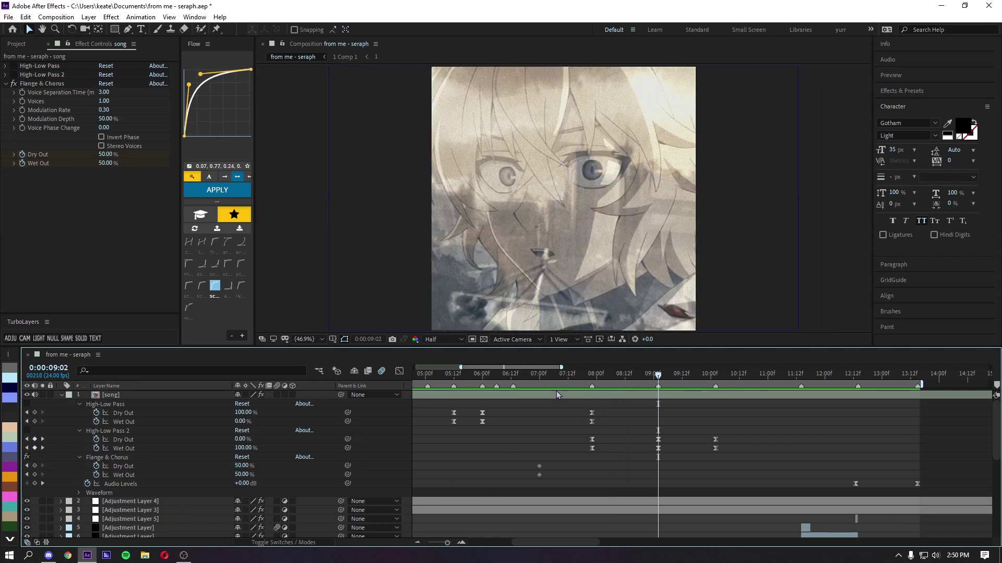
{"action": "left_click_drag", "start_coordinate": [542, 483], "coordinate": [647, 480]}
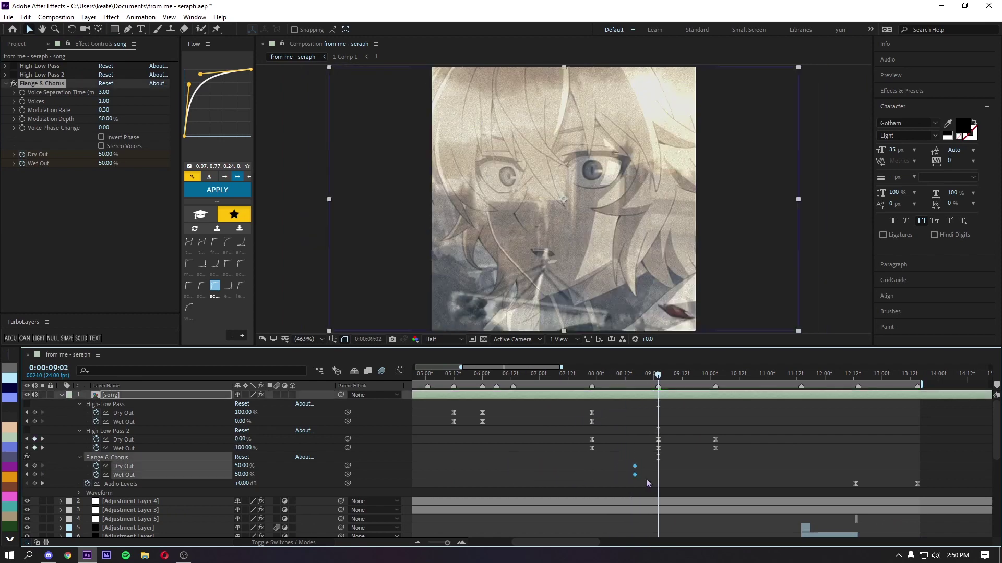
{"action": "left_click", "coordinate": [603, 464]}
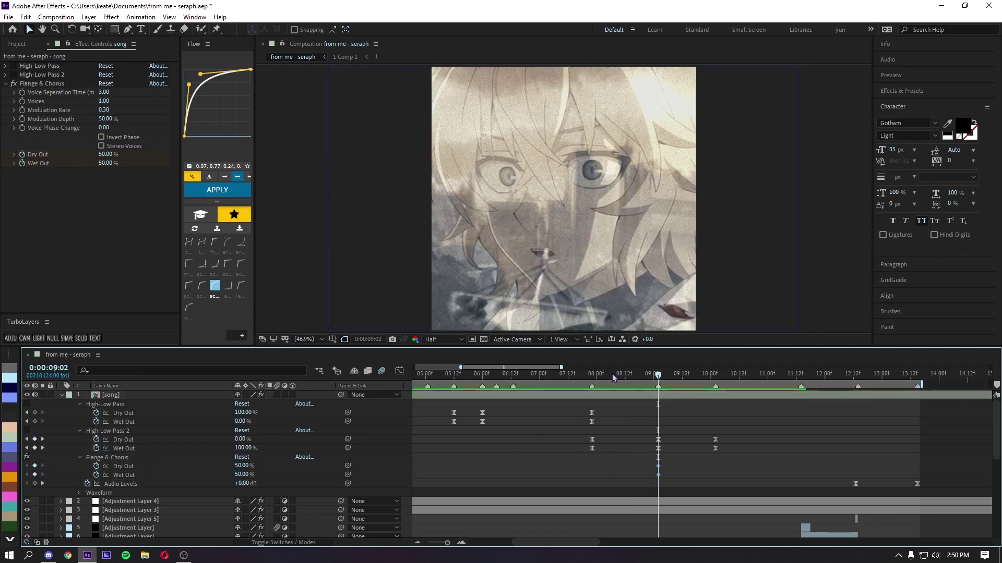
At 0:00:07:22, keyframe the Flange & Chorus effect's Dry Out at 100% and Wet Out at 0%.
{"action": "left_click_drag", "start_coordinate": [657, 376], "coordinate": [592, 376]}
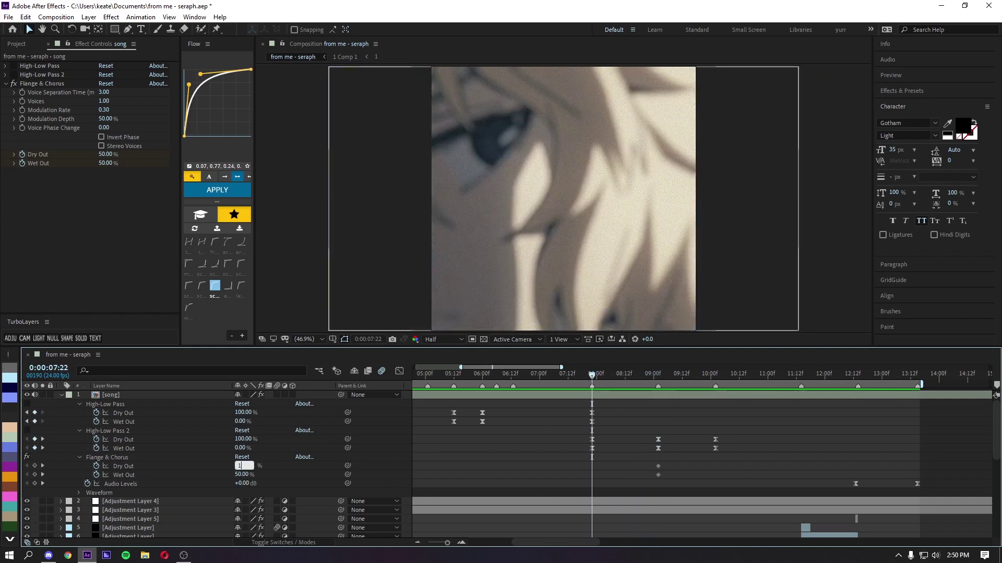
{"action": "key", "text": "Return"}
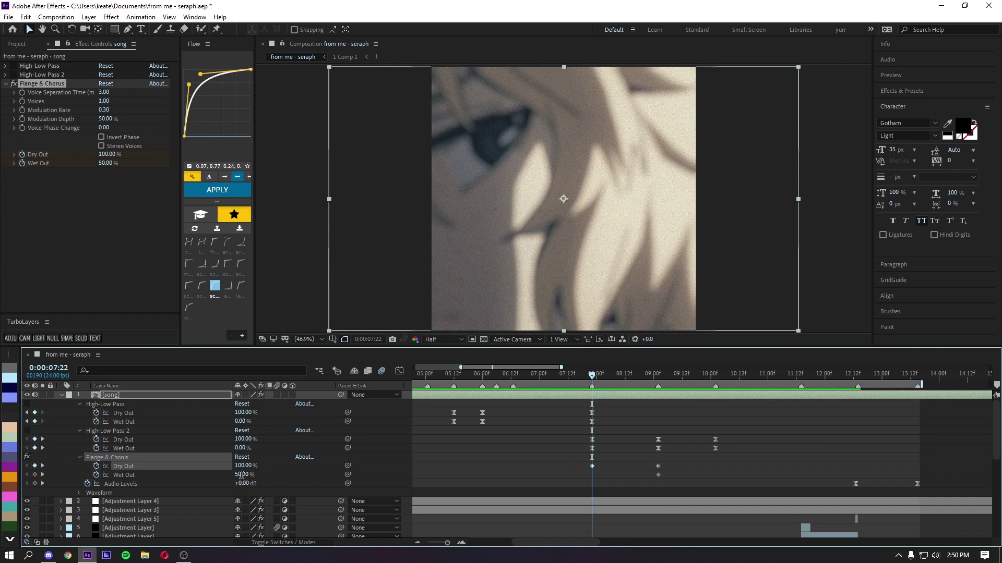
{"action": "left_click", "coordinate": [242, 475]}
{"action": "type", "text": "0"}
{"action": "key", "text": "Return"}
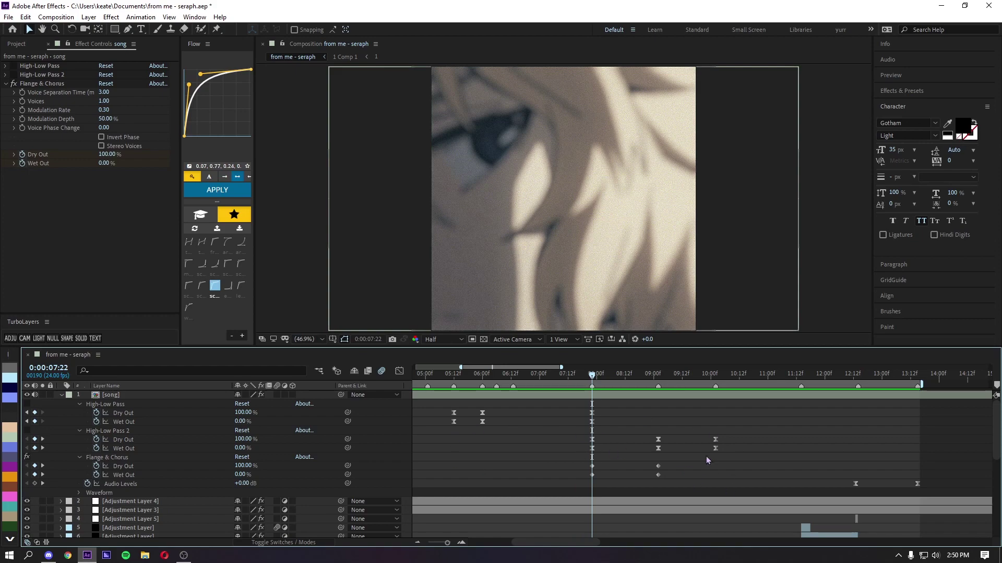
Copy the first Flange & Chorus keyframe pair to 0:00:10:02 and ease all its keyframes with the current Flow curve.
{"action": "left_click_drag", "start_coordinate": [562, 468], "coordinate": [611, 484]}
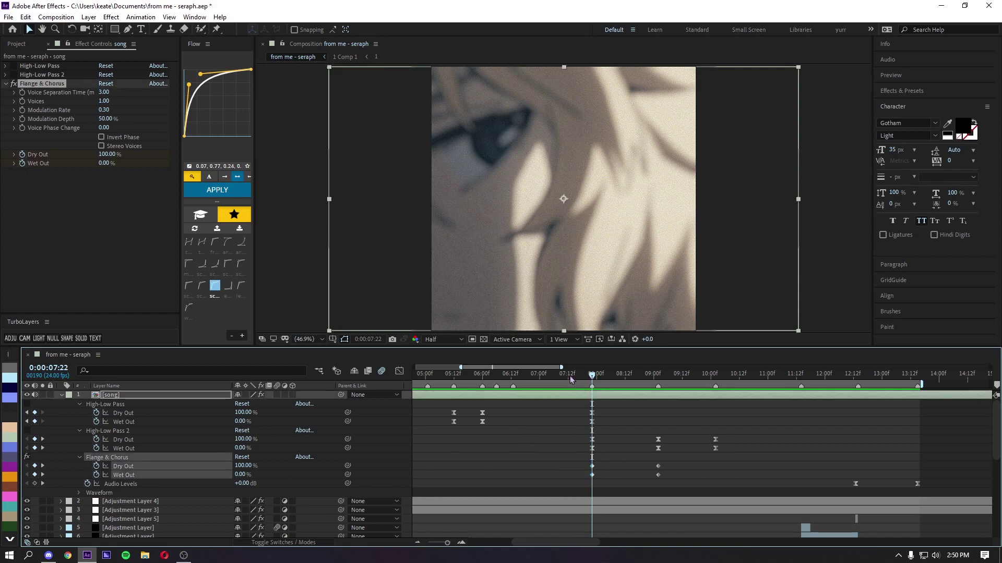
{"action": "left_click_drag", "start_coordinate": [571, 380], "coordinate": [716, 383]}
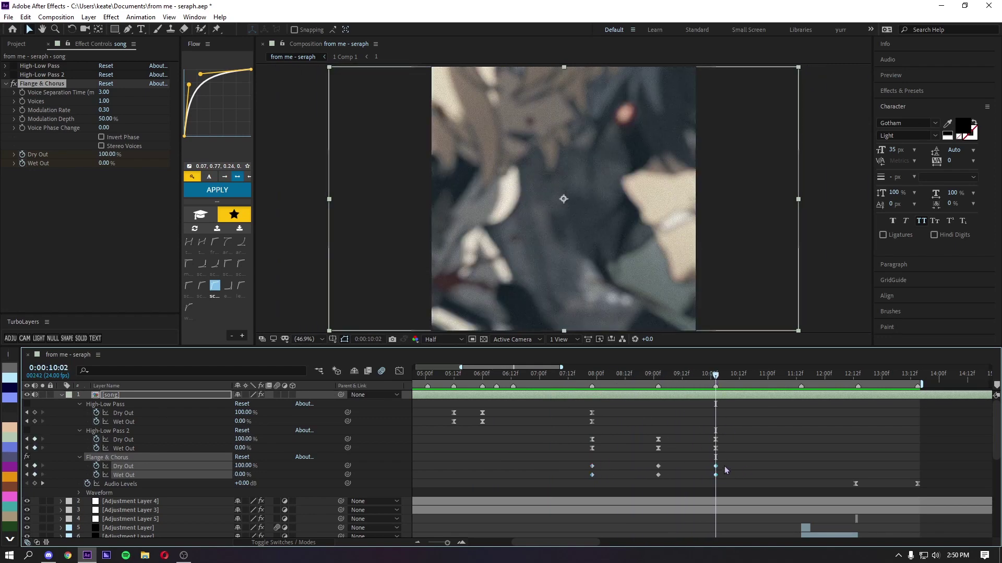
{"action": "left_click", "coordinate": [230, 190]}
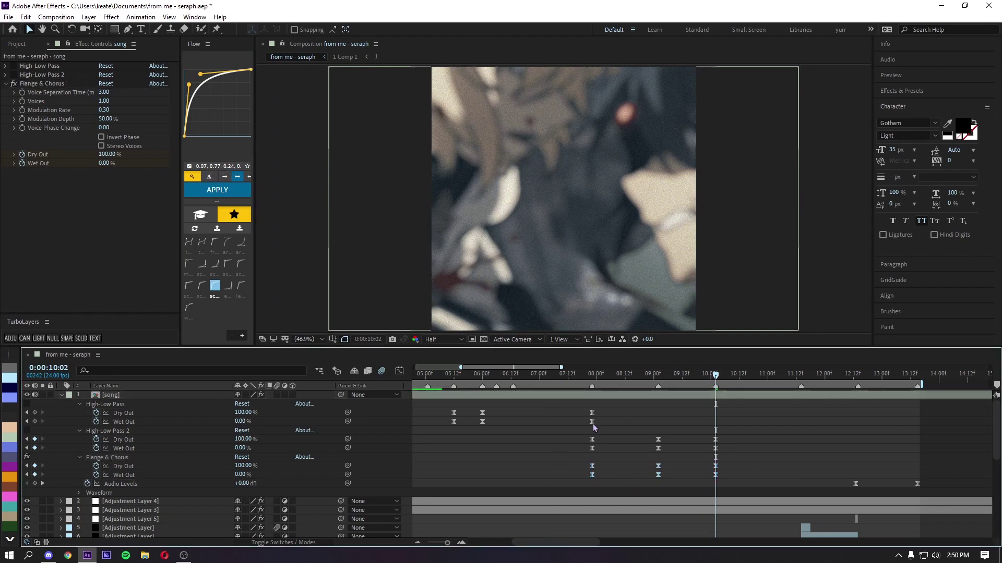
Play back the Flange & Chorus transition on the song from 0:00:07:06.
{"action": "left_click", "coordinate": [592, 374]}
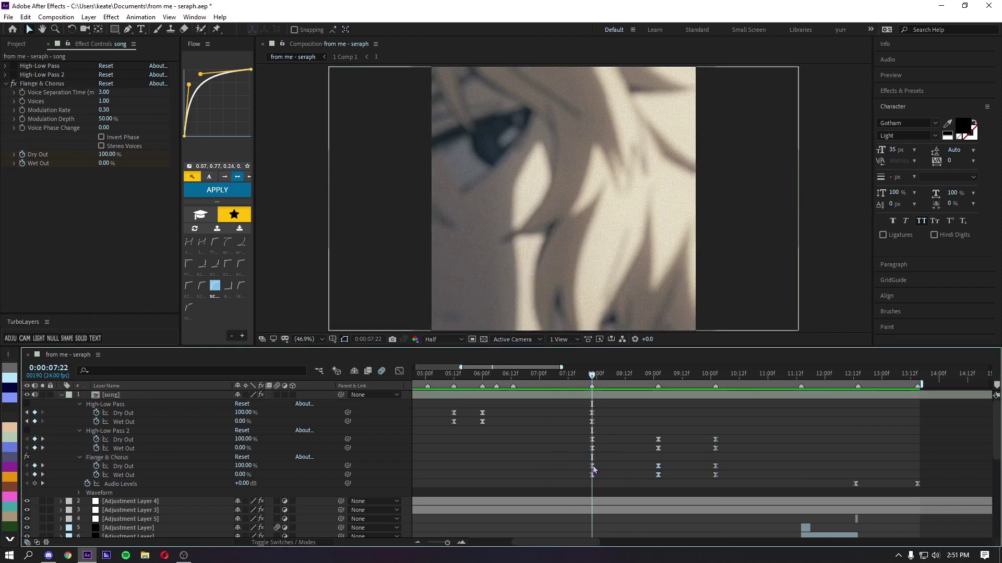
{"action": "left_click_drag", "start_coordinate": [592, 375], "coordinate": [556, 395]}
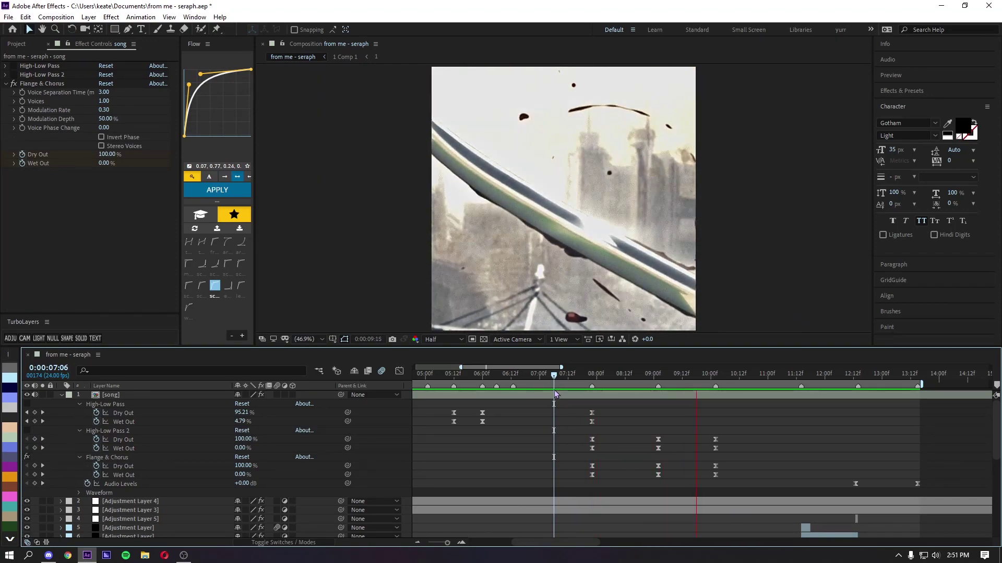
{"action": "key", "text": "space"}
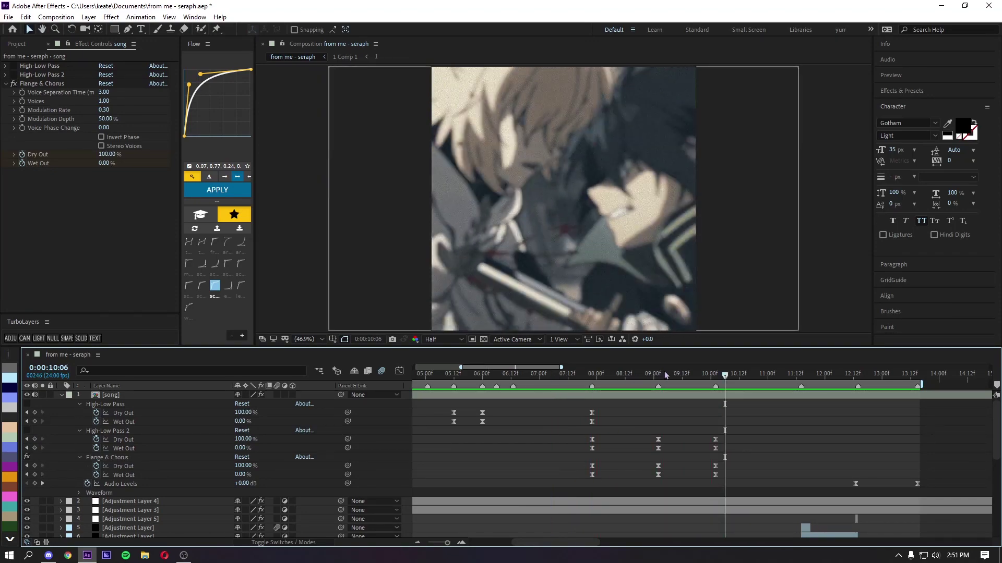
Shift all Flange & Chorus keyframes together so that the first pair starts at 0:00:11:14.
{"action": "mouse_move", "coordinate": [667, 373]}
{"action": "left_mouse_down"}
{"action": "mouse_move", "coordinate": [514, 375]}
{"action": "mouse_move", "coordinate": [675, 379]}
{"action": "left_mouse_up"}
{"action": "scroll", "coordinate": [557, 444], "scroll_direction": "left", "scroll_amount": 5}
{"action": "scroll", "coordinate": [713, 418], "scroll_direction": "right", "scroll_amount": 3}
{"action": "left_click_drag", "start_coordinate": [574, 380], "coordinate": [834, 410]}
{"action": "scroll", "coordinate": [830, 412], "scroll_direction": "right", "scroll_amount": 3}
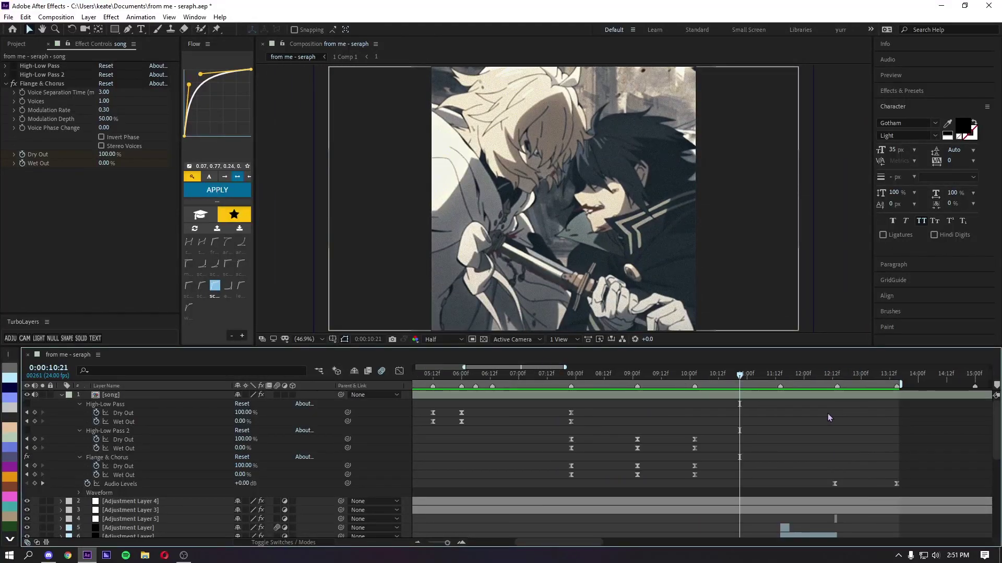
{"action": "left_click_drag", "start_coordinate": [694, 373], "coordinate": [724, 376]}
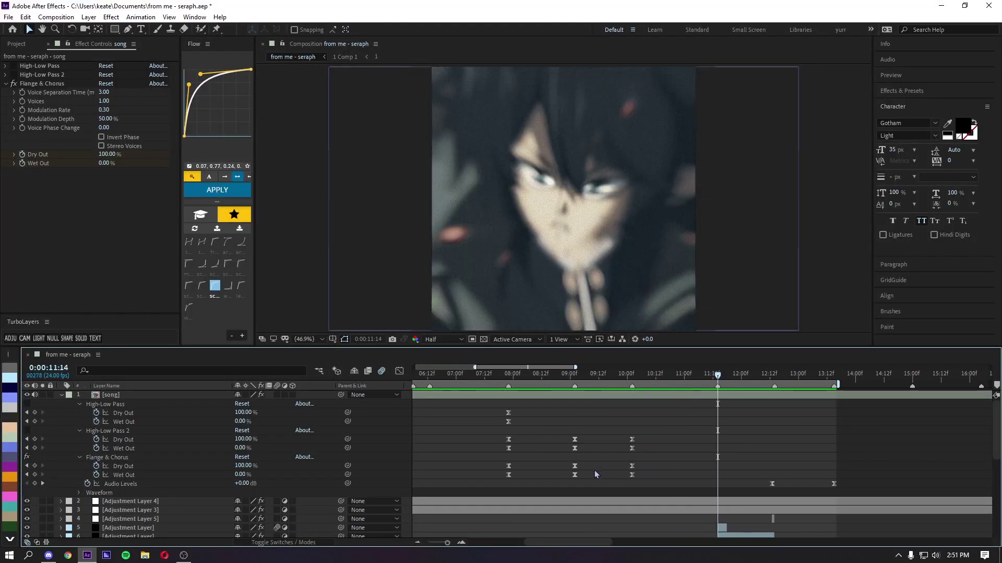
{"action": "left_click_drag", "start_coordinate": [500, 455], "coordinate": [662, 490]}
{"action": "left_click_drag", "start_coordinate": [511, 474], "coordinate": [710, 478]}
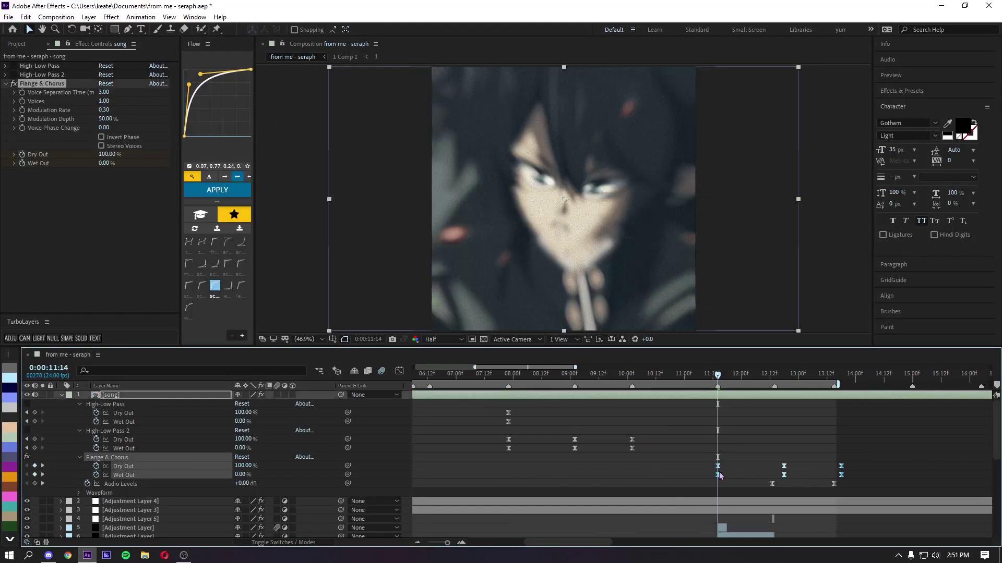
{"action": "left_click", "coordinate": [742, 450]}
Move the Flange & Chorus middle keyframe pair to 0:00:12:14 and the last pair to 0:00:13:15.
{"action": "left_click_drag", "start_coordinate": [783, 376], "coordinate": [742, 377]}
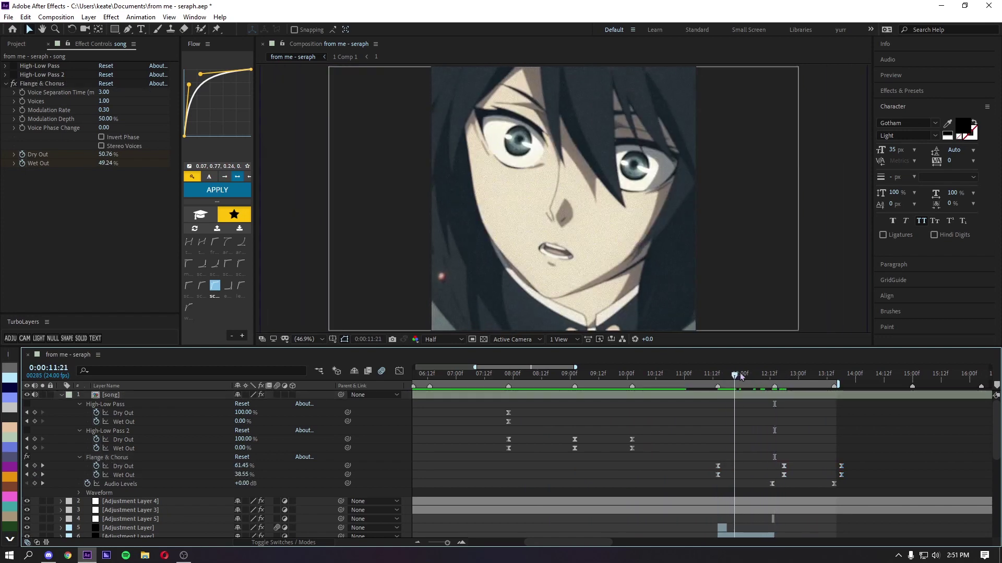
{"action": "left_click", "coordinate": [774, 375]}
{"action": "left_click", "coordinate": [783, 476]}
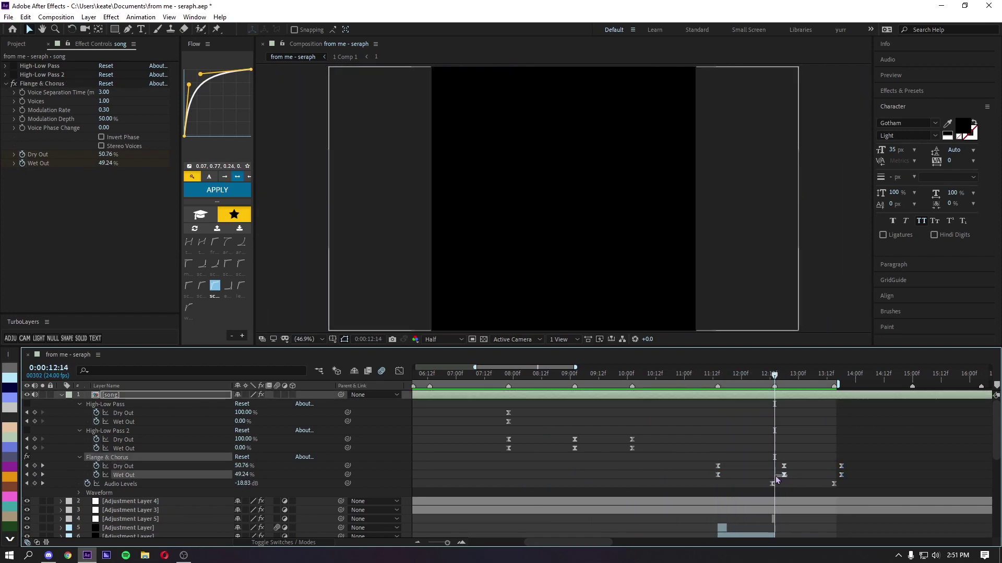
{"action": "left_click_drag", "start_coordinate": [784, 475], "coordinate": [778, 478]}
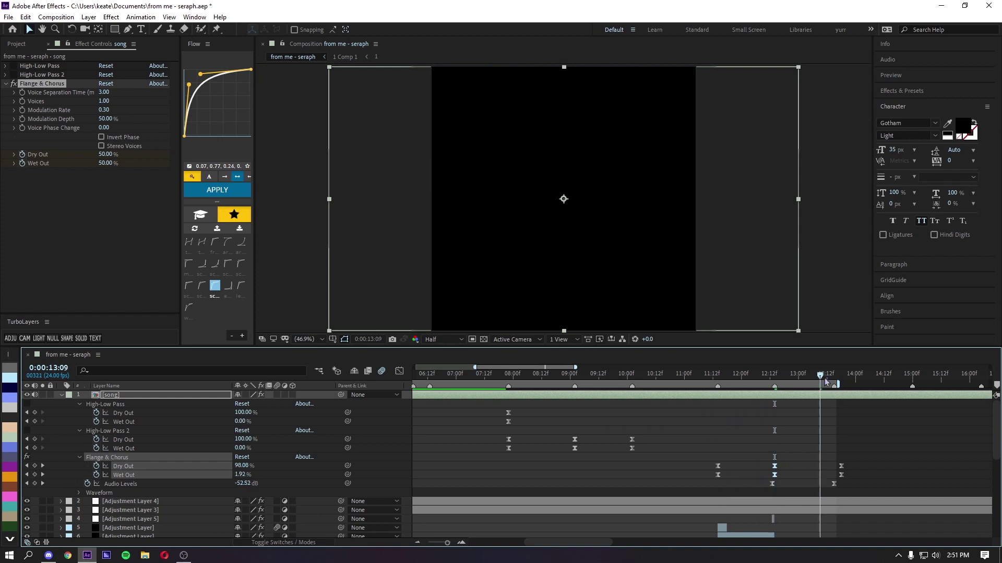
{"action": "left_click_drag", "start_coordinate": [840, 475], "coordinate": [836, 475]}
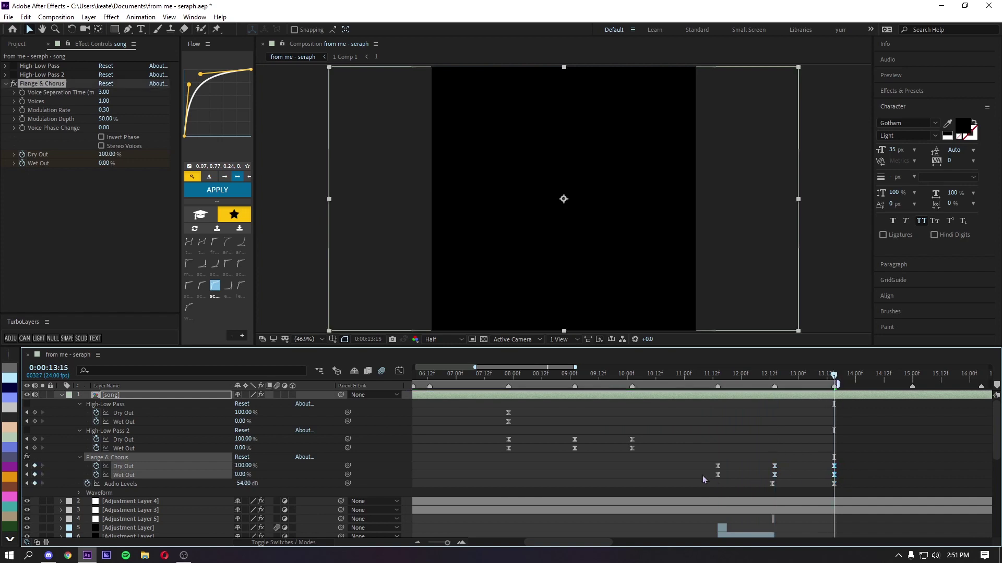
Ease the retimed Flange & Chorus keyframes with the current Flow curve and save the project.
{"action": "left_click_drag", "start_coordinate": [702, 479], "coordinate": [848, 459]}
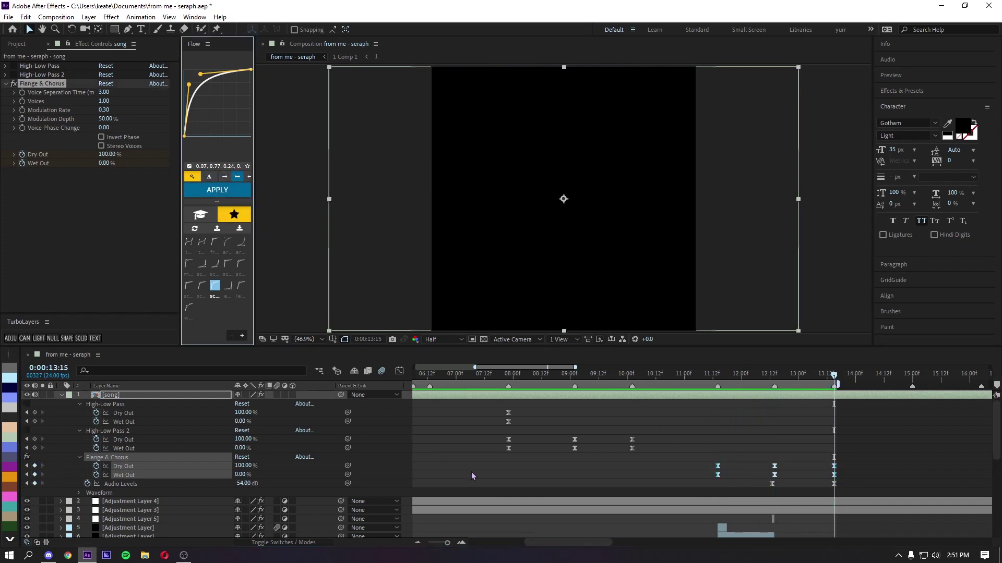
{"action": "key", "text": "minus"}
{"action": "key", "text": "ctrl+s"}
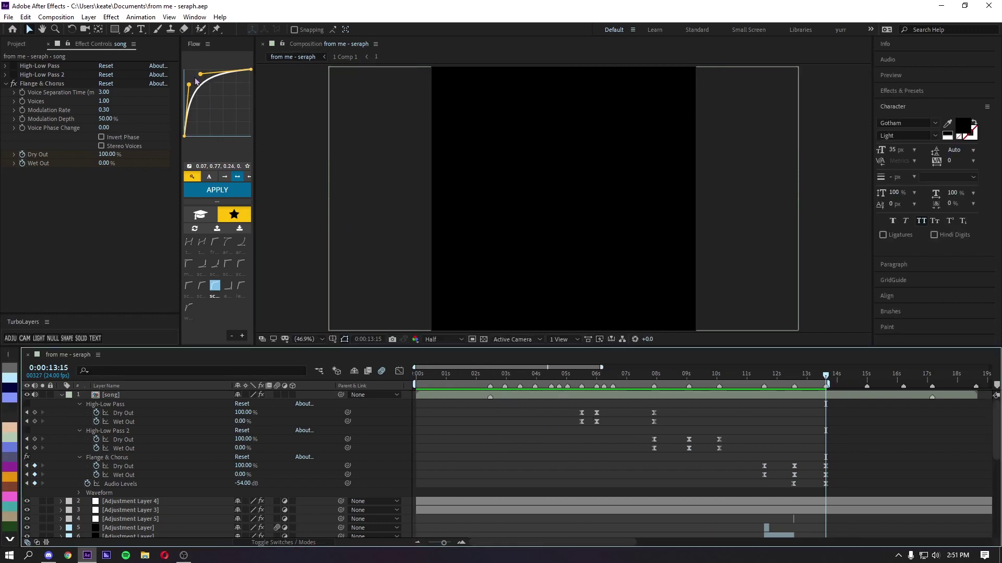
Examine the Low Pass effect's Dry Out curve in the Graph Editor, then close the graph view.
{"action": "left_click_drag", "start_coordinate": [575, 411], "coordinate": [678, 410]}
{"action": "left_click_drag", "start_coordinate": [674, 405], "coordinate": [593, 417]}
{"action": "left_click", "coordinate": [399, 371]}
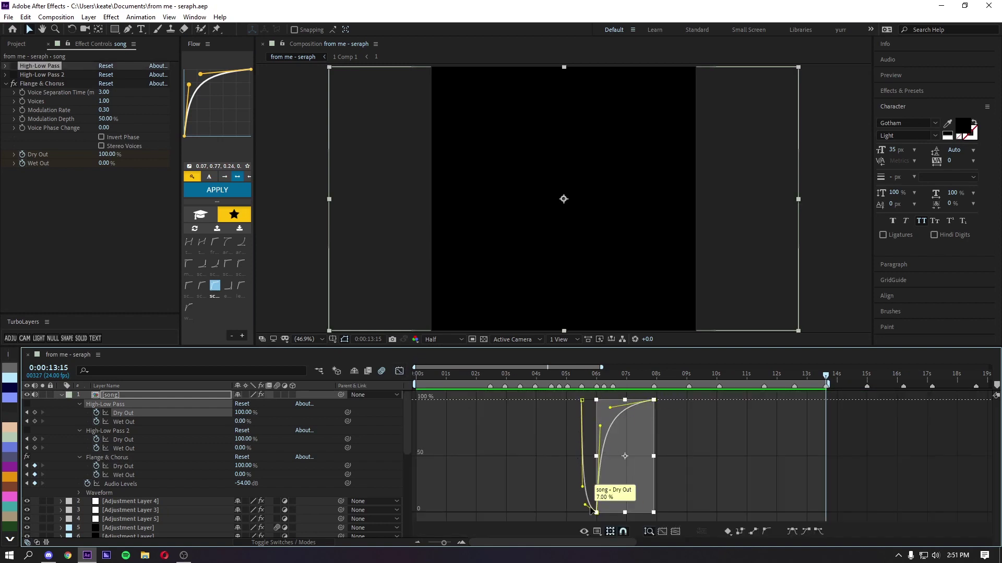
{"action": "left_click", "coordinate": [400, 371]}
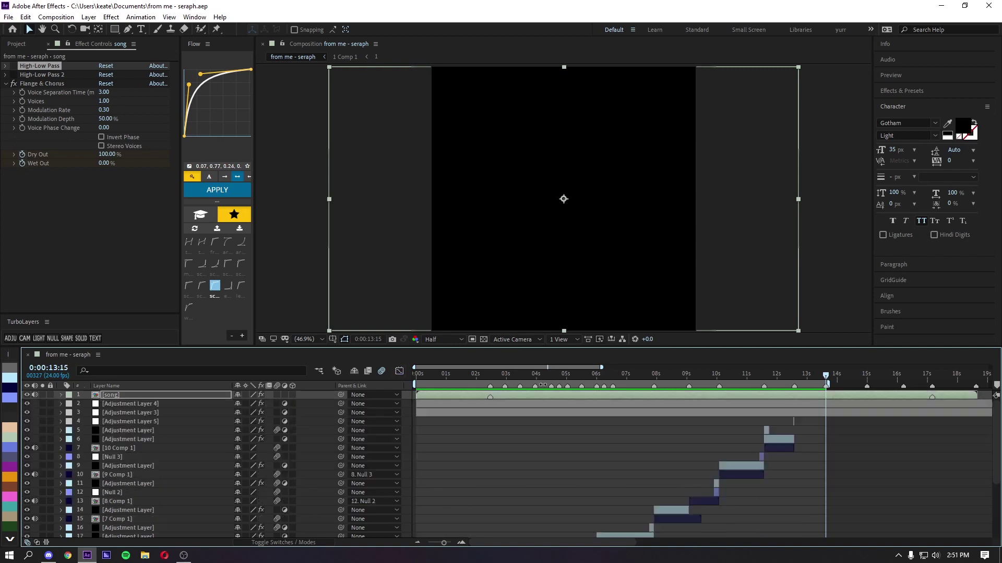
Re-enable both High-Low Pass effects on the song layer and collapse the Flange & Chorus settings.
{"action": "left_click_drag", "start_coordinate": [574, 376], "coordinate": [502, 374]}
{"action": "left_click", "coordinate": [16, 75]}
{"action": "left_click", "coordinate": [5, 84]}
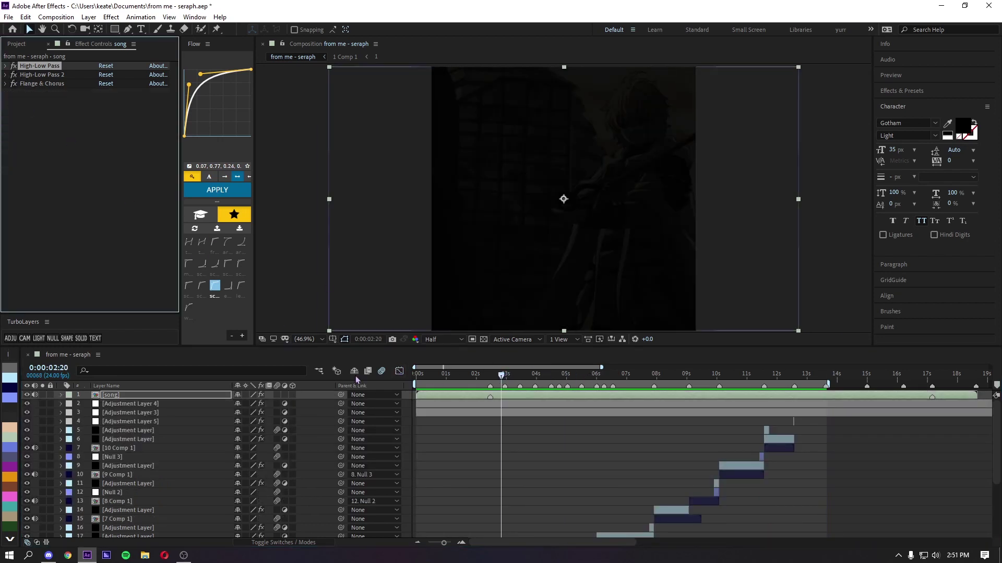
Play back the song with all three audio effects enabled, starting from 0:00:01:04.
{"action": "left_click", "coordinate": [483, 368]}
{"action": "left_click_drag", "start_coordinate": [496, 375], "coordinate": [450, 374]}
{"action": "key", "text": "space"}
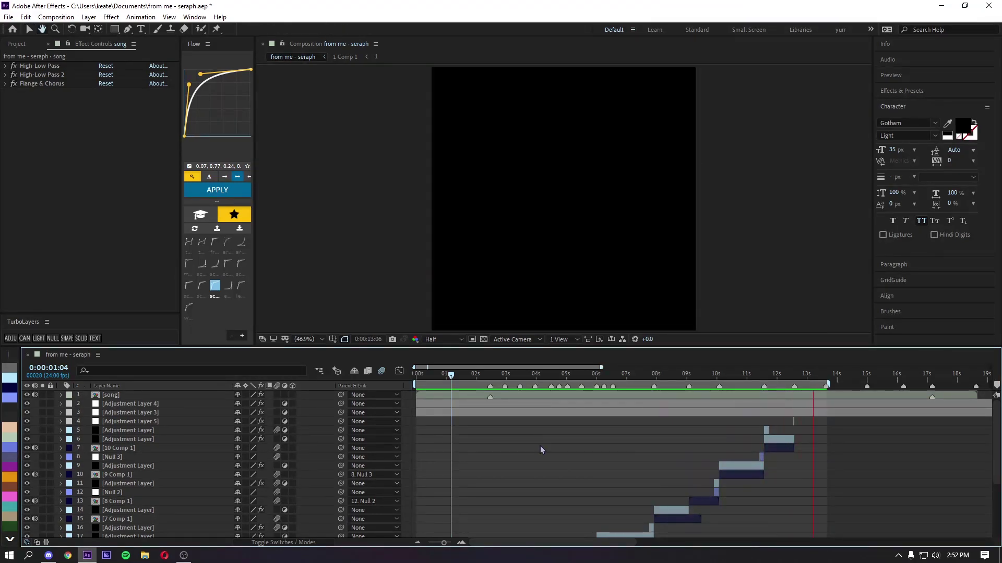
{"action": "key", "text": "space"}
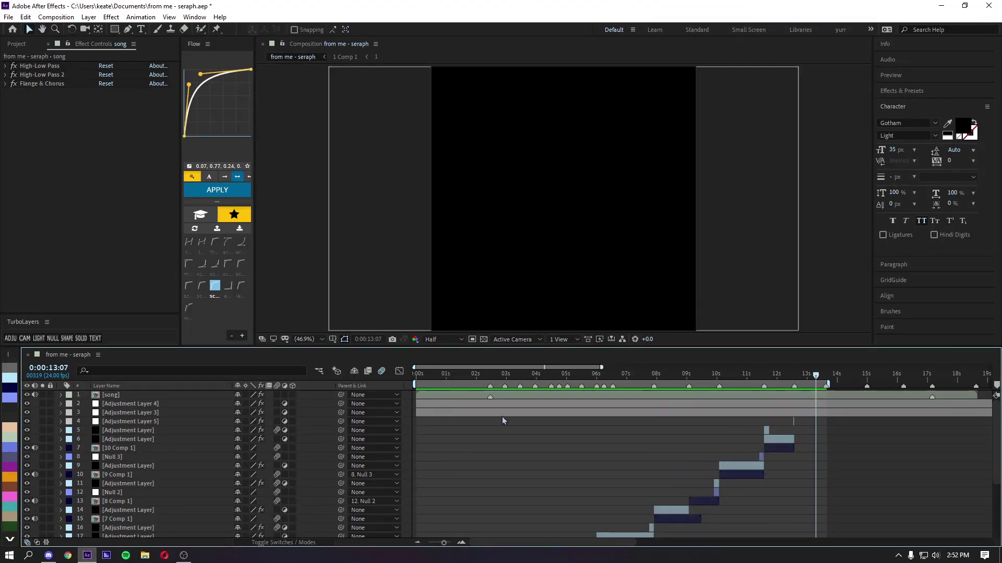
Select the song layer and scrub the timeline from 0:00:05:08 to 0:00:05:22.
{"action": "left_click_drag", "start_coordinate": [737, 376], "coordinate": [581, 405]}
{"action": "left_click", "coordinate": [578, 395]}
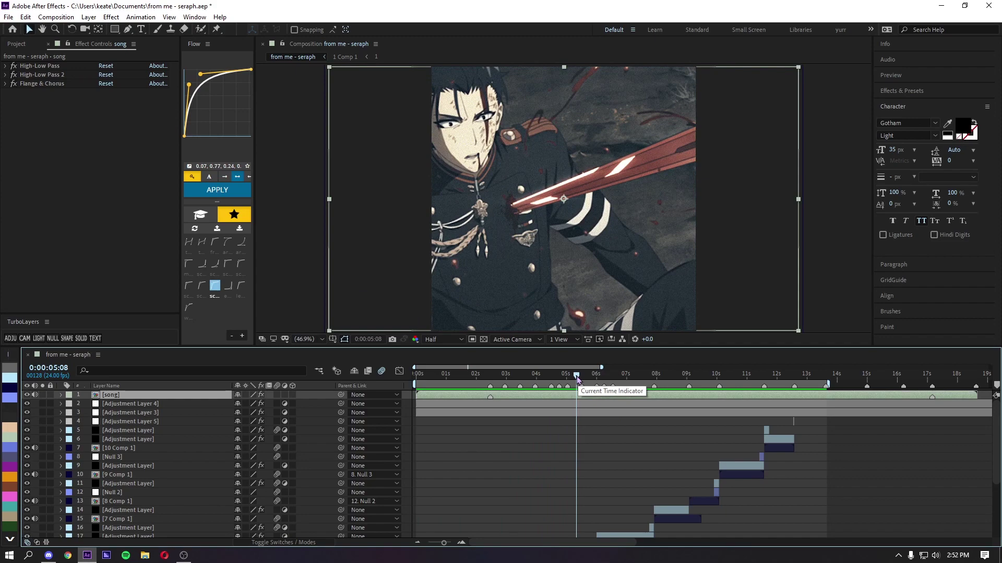
{"action": "left_click_drag", "start_coordinate": [577, 380], "coordinate": [598, 378]}
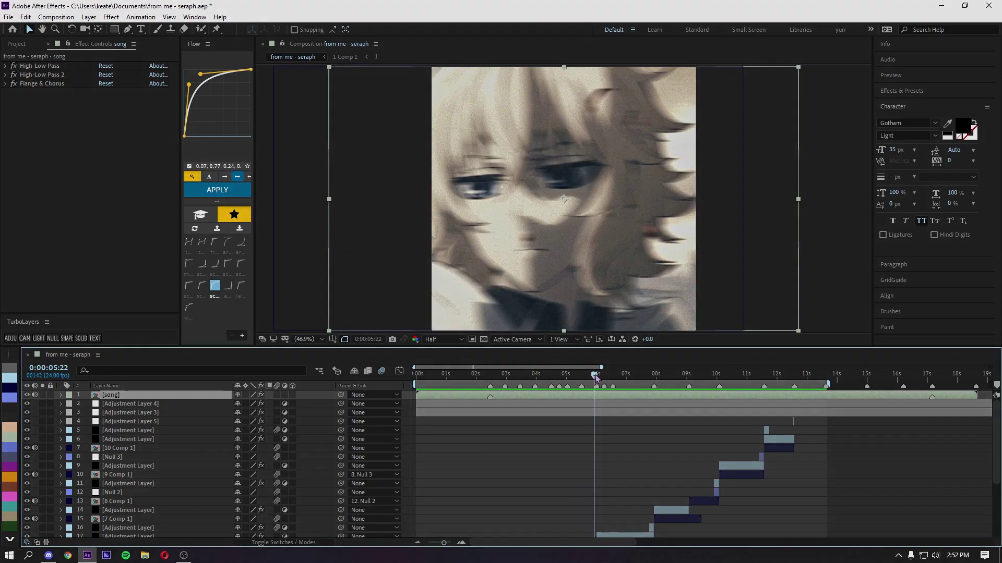